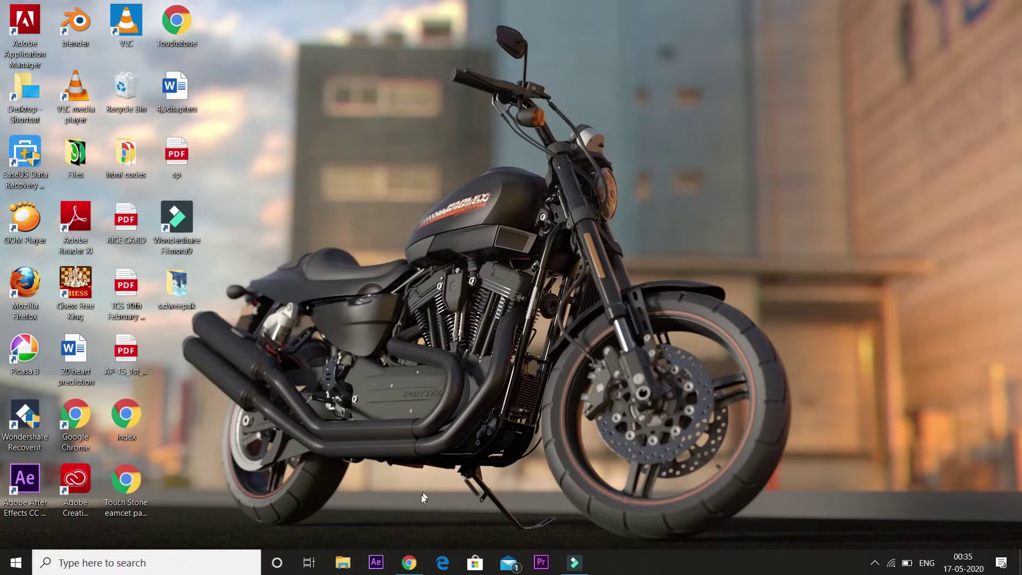
Switch to Chrome and set the default currency in the YouTube Studio general settings to INR — Indian Rupee.
left_click(407, 556)
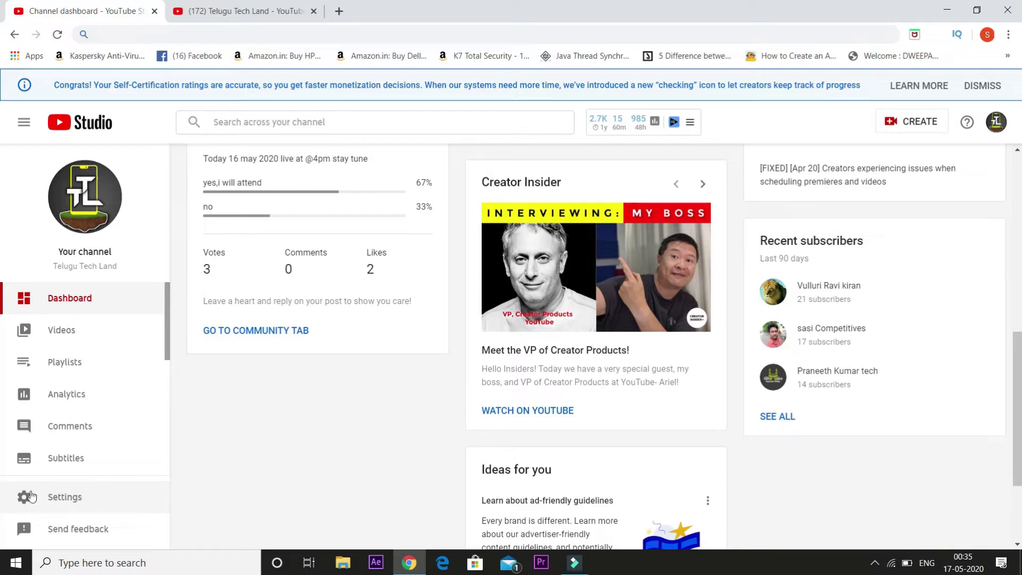
double_click(54, 498)
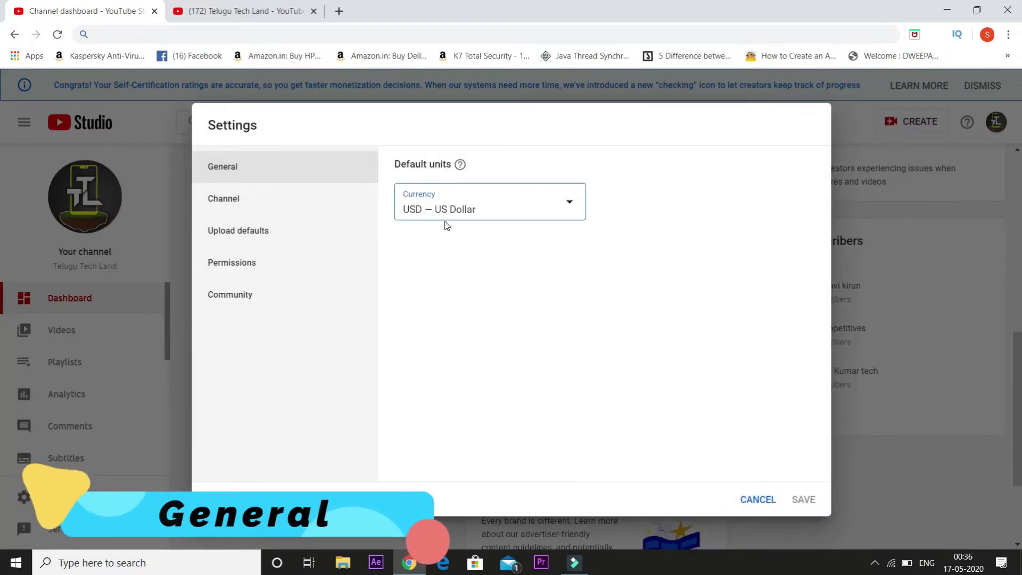
left_click(482, 210)
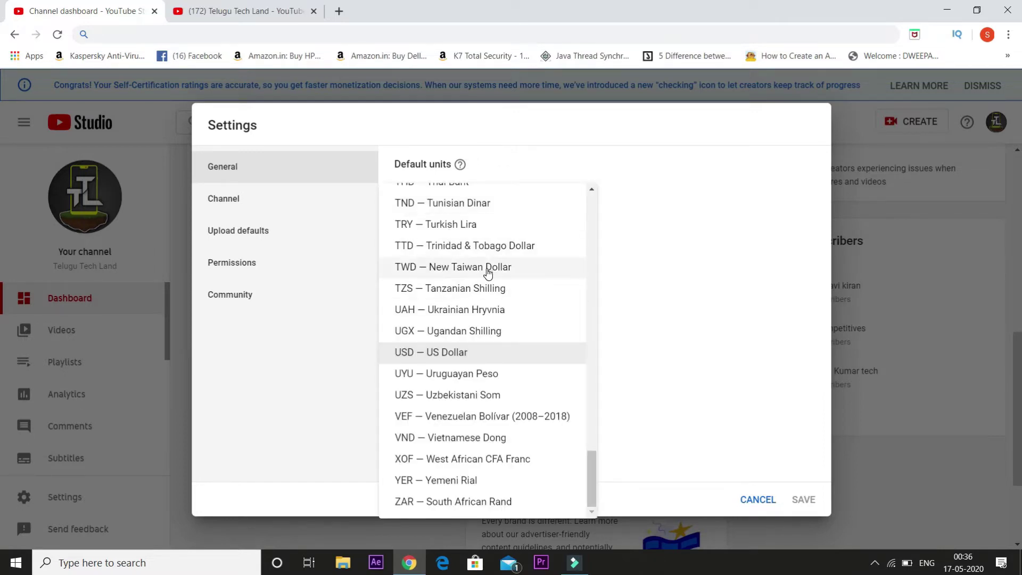
key("i")
key("n")
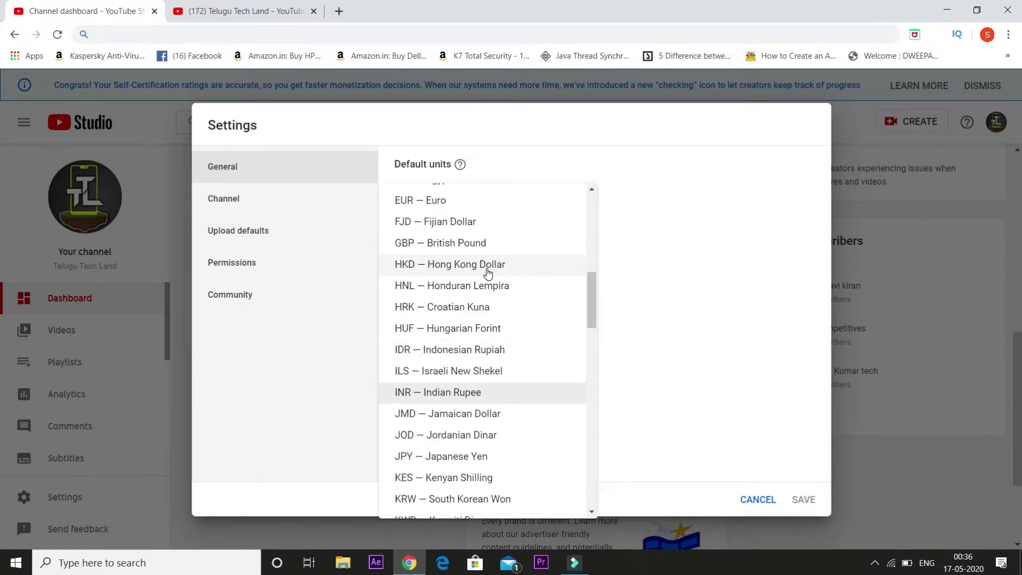
left_click(465, 393)
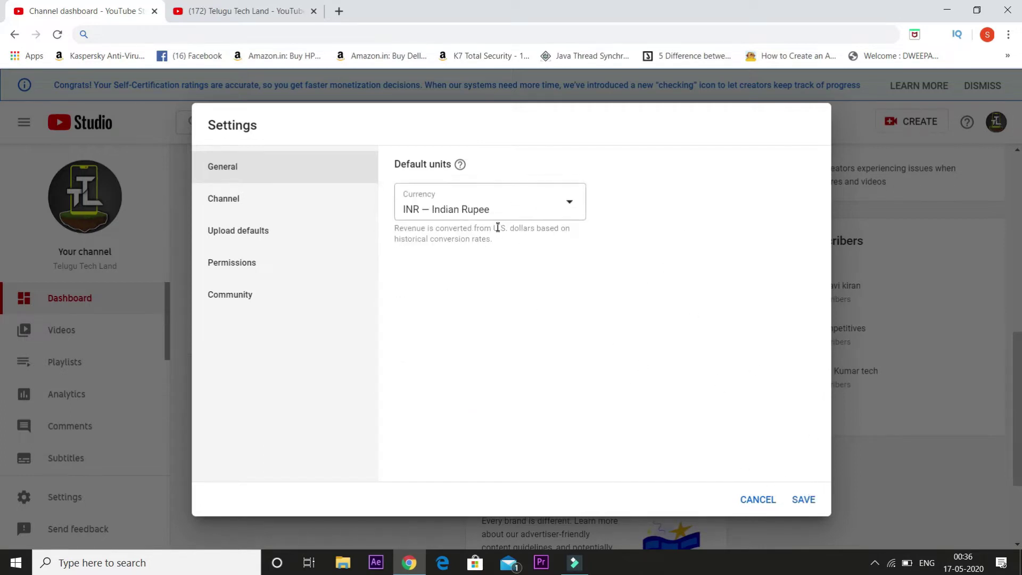
Review the channel's basic info, including its name, keywords and country.
left_click(314, 202)
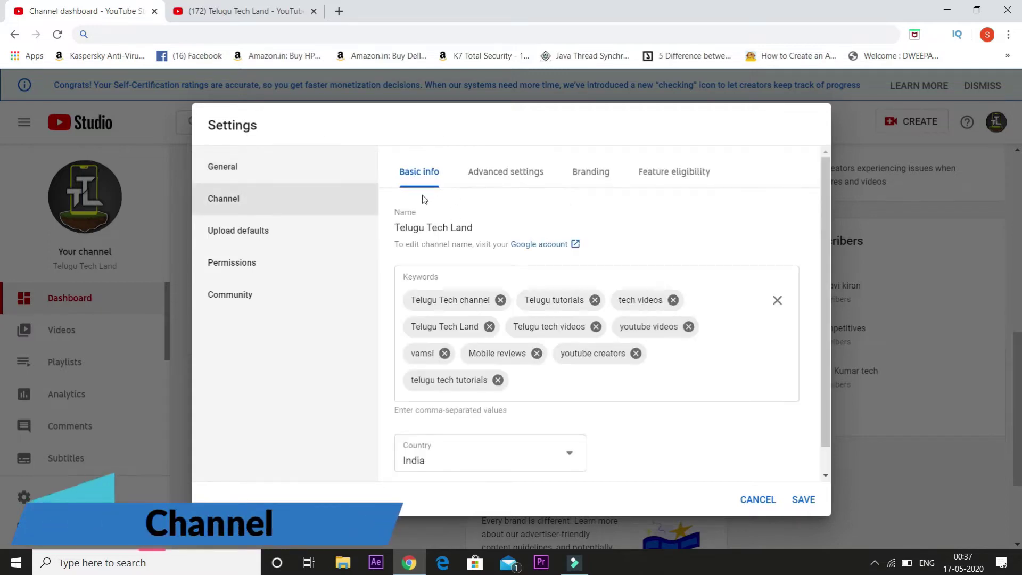
double_click(400, 227)
left_click_drag(400, 228, 473, 232)
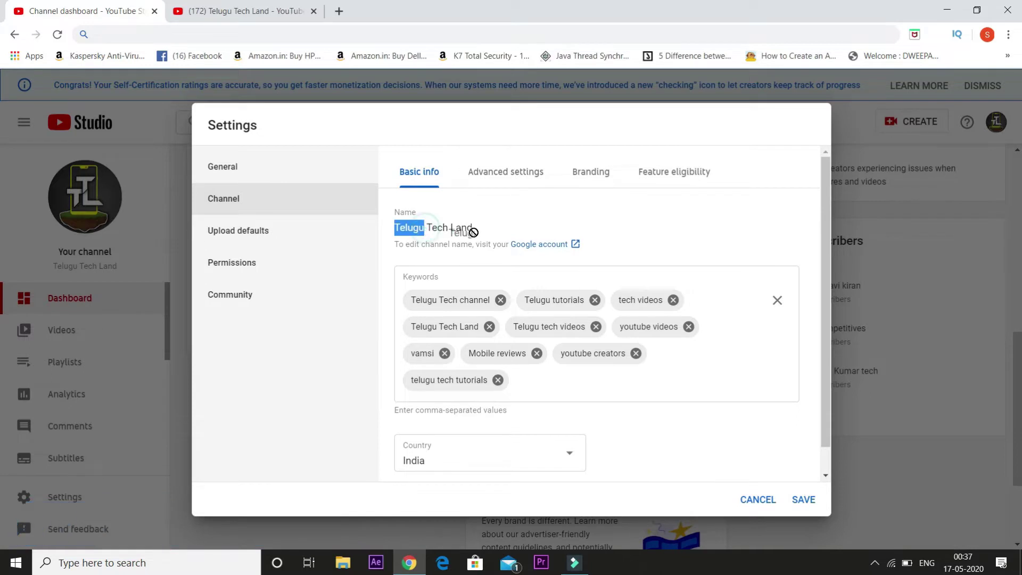
left_click(473, 232)
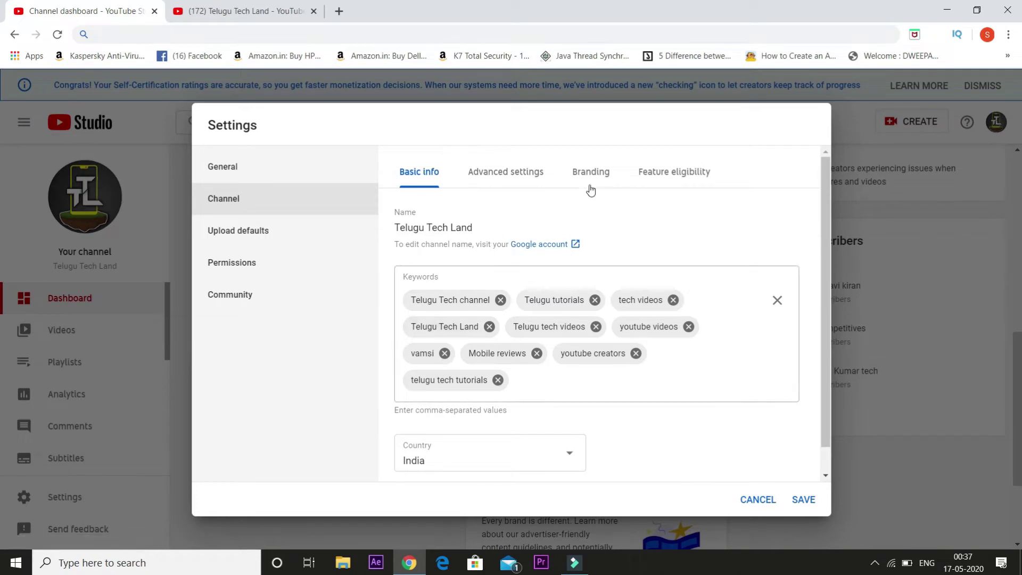
left_click_drag(395, 227, 467, 227)
left_click(466, 227)
scroll(585, 340, "down", 1)
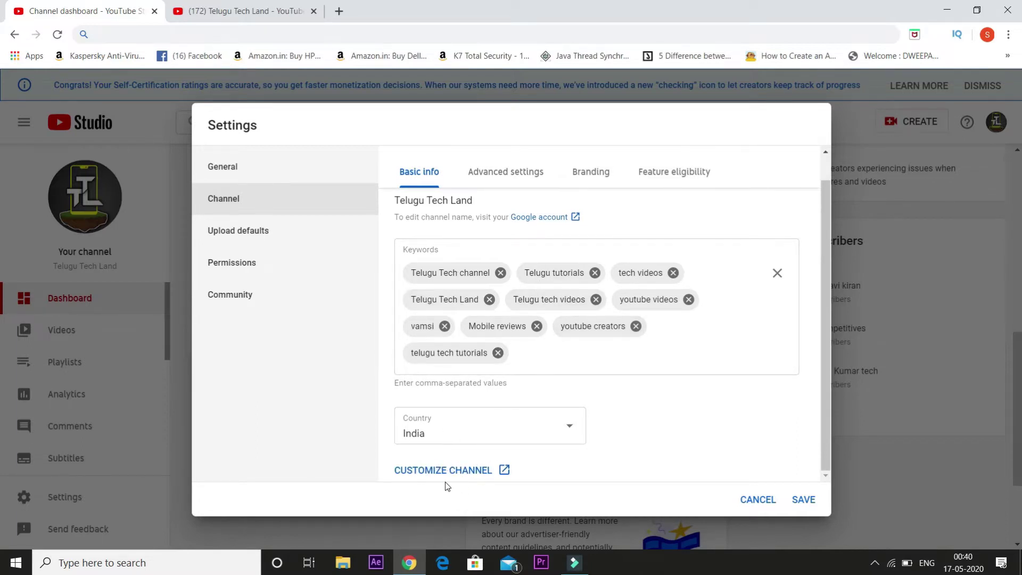
Open channel customization and feature the uploaded video "how to create a youtube channel 2020" for returning subscribers, without a heading.
left_click(446, 472)
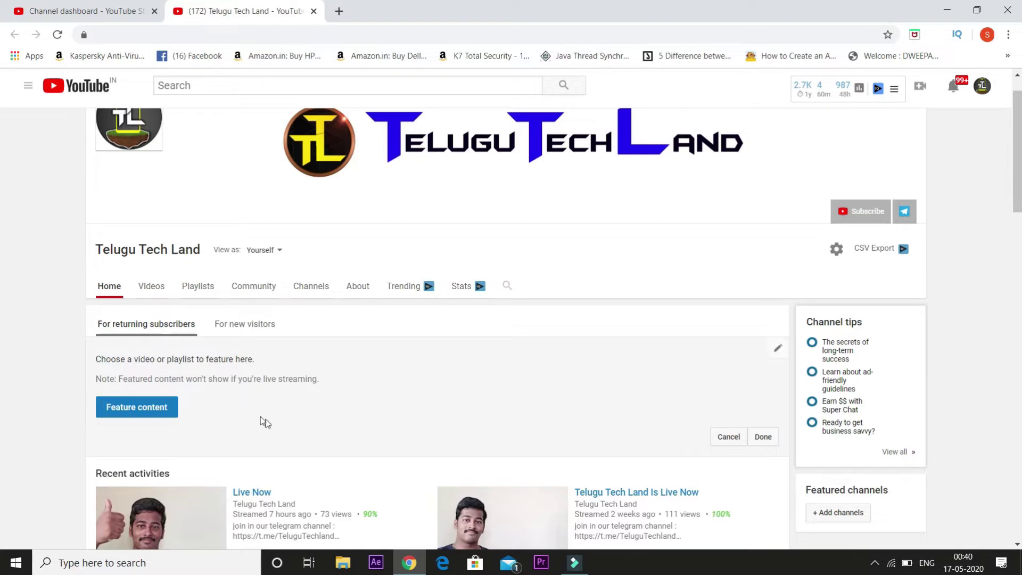
double_click(170, 358)
left_click(217, 379)
left_click(155, 419)
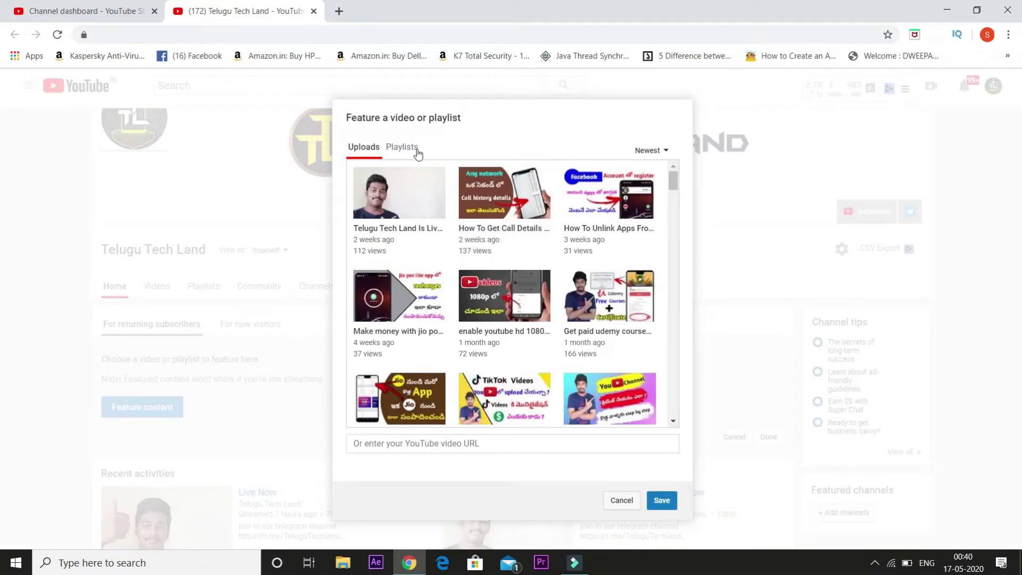
left_click(410, 148)
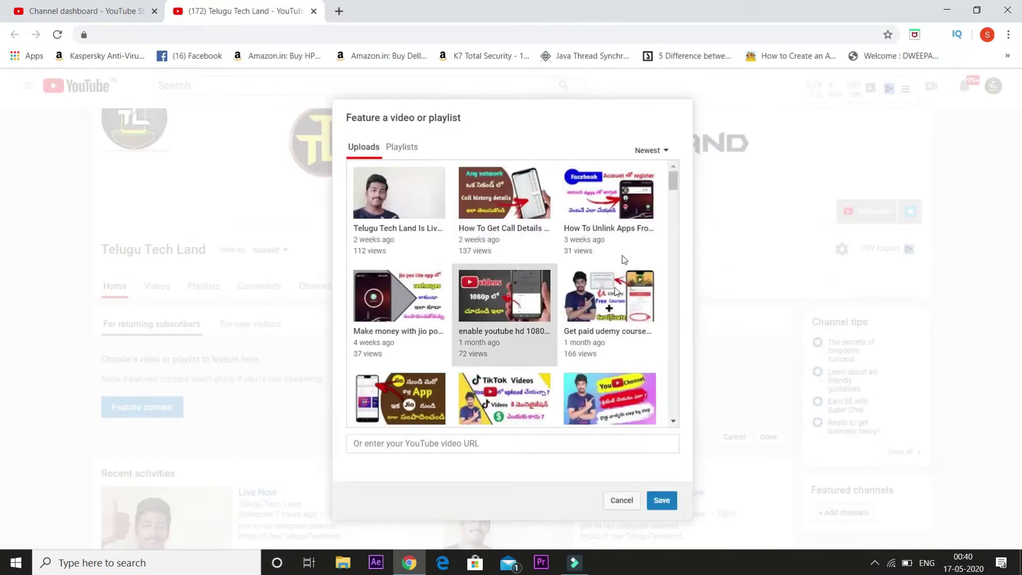
scroll(538, 290, "down", 3)
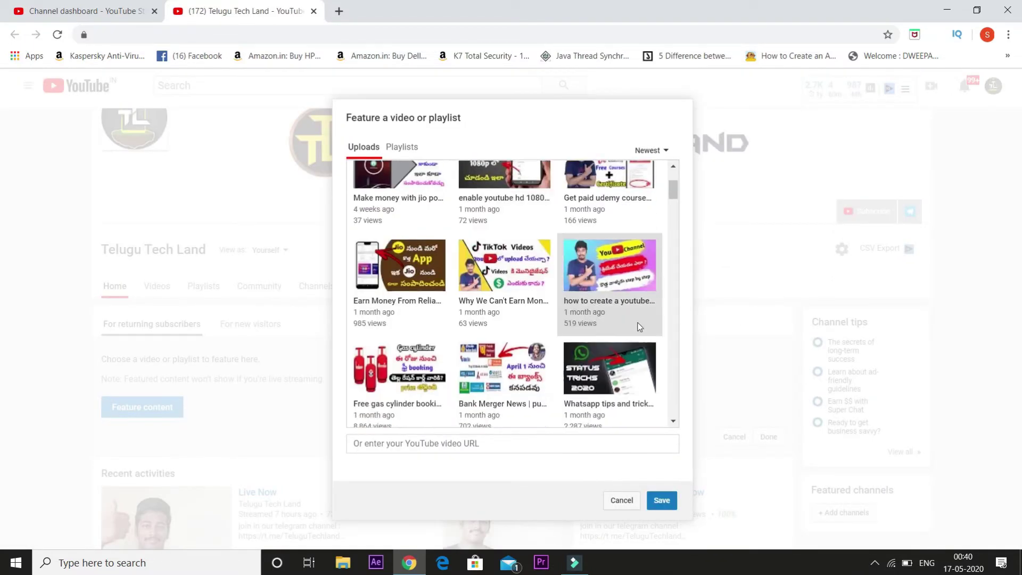
left_click(619, 293)
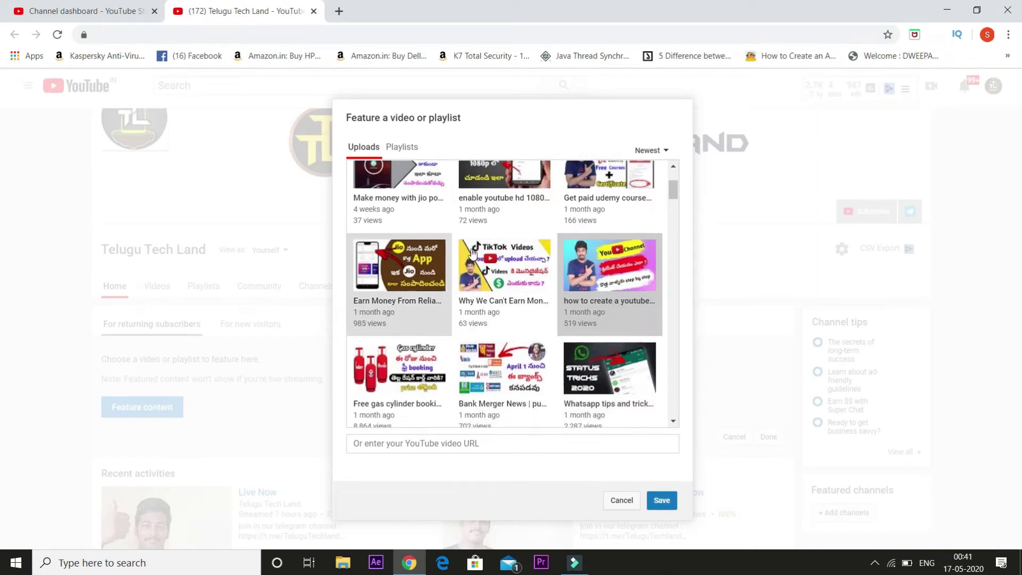
double_click(607, 287)
left_click(514, 353)
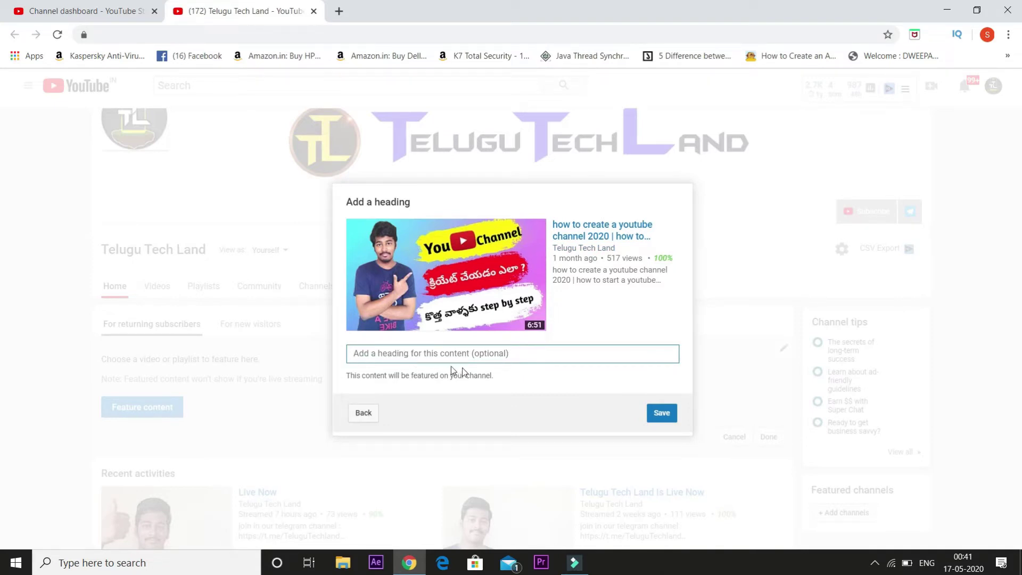
left_click(661, 412)
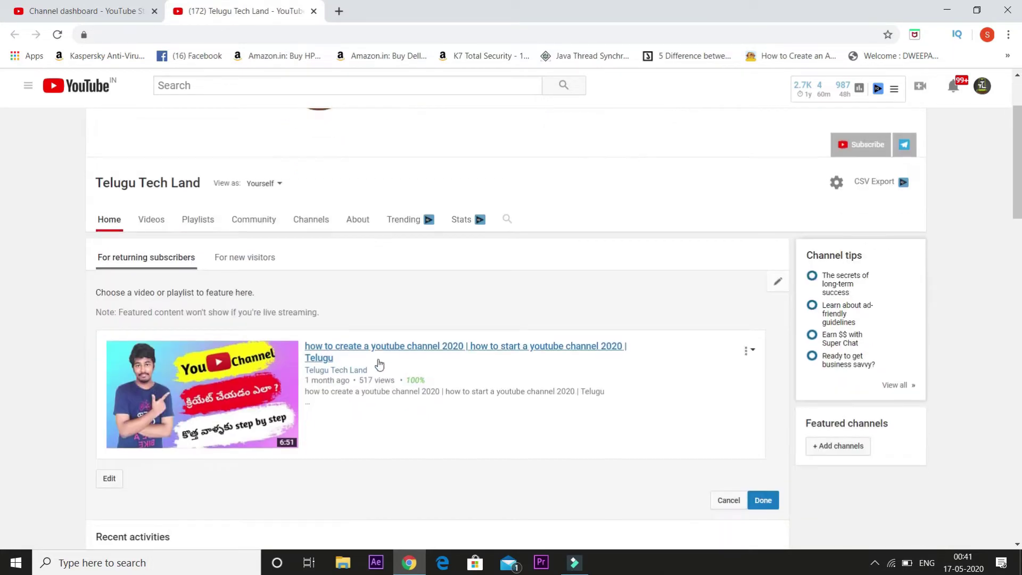
Examine the new-visitor channel trailer, its editing options and the uploads available as a replacement, leaving the trailer selection cancelled.
left_click(242, 323)
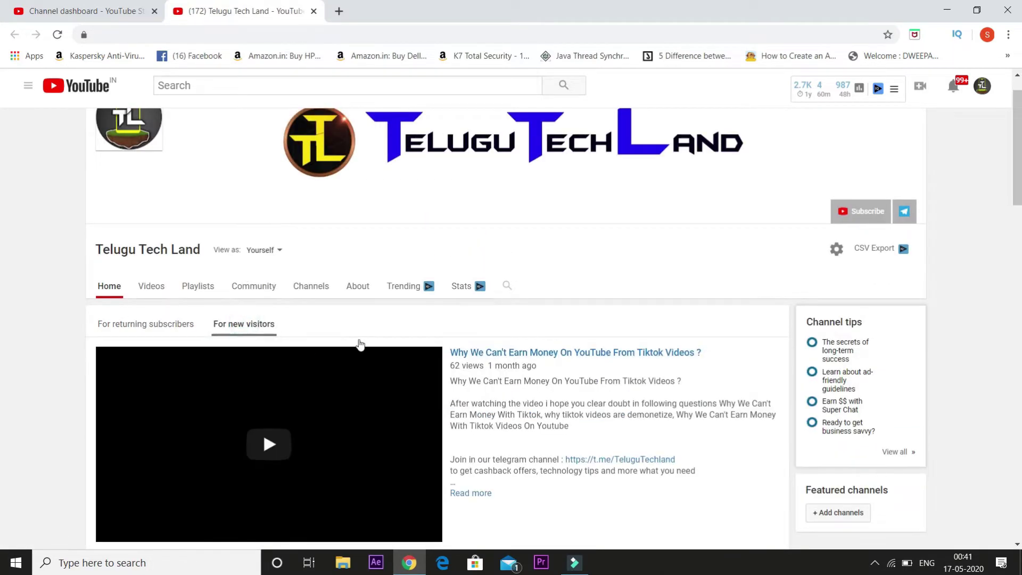
scroll(313, 330, "down", 1)
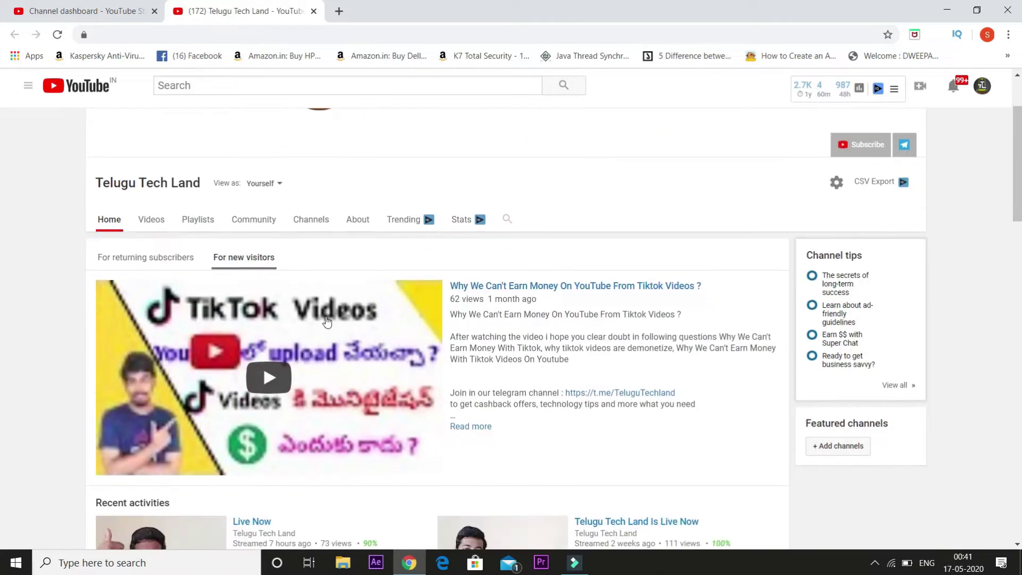
mouse_move(753, 282)
left_click(778, 282)
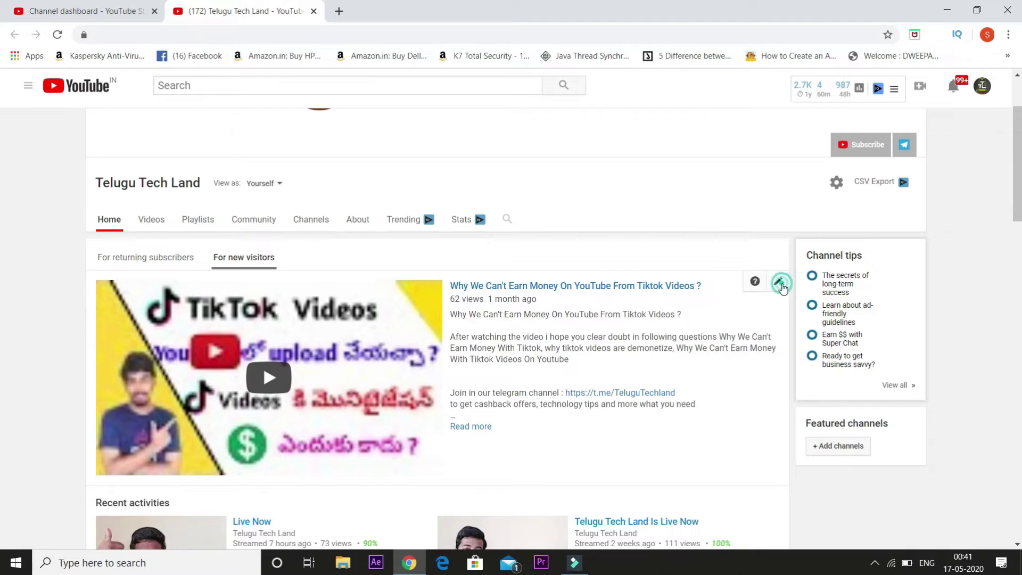
left_click(721, 306)
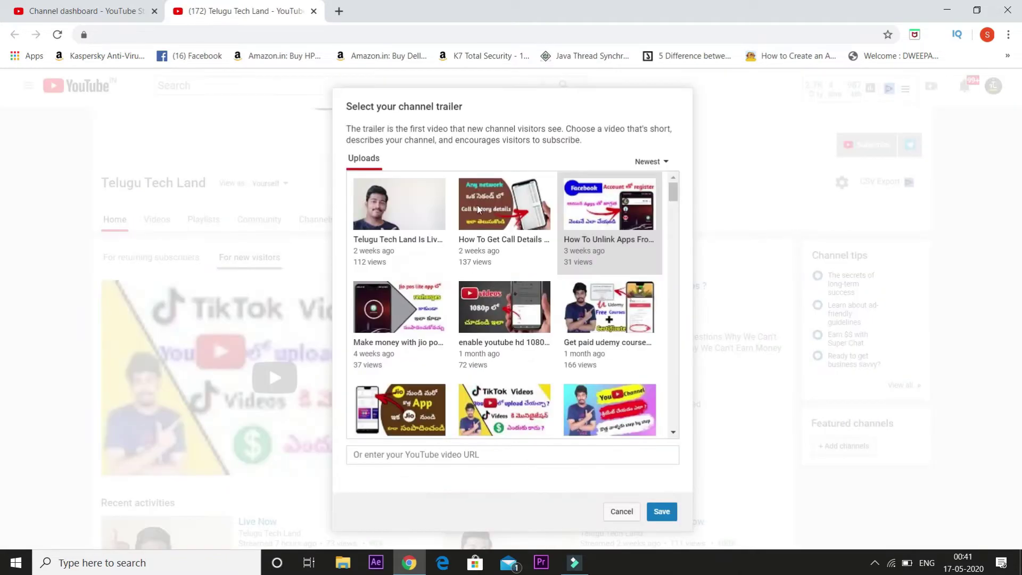
left_click(620, 512)
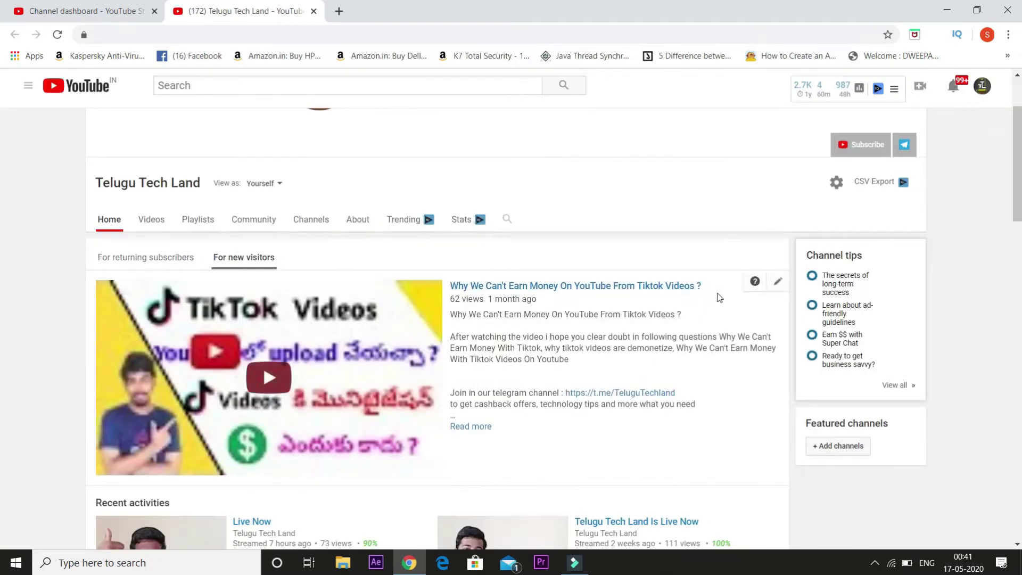
left_click(779, 282)
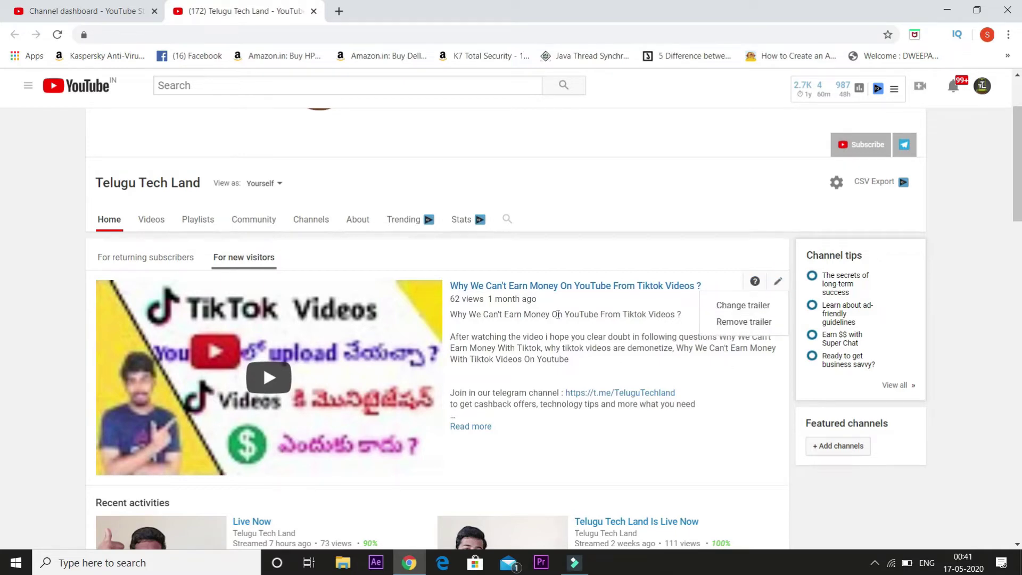
Edit the Recent activities section, review its content types, and set its layout to Horizontal row.
scroll(377, 282, "down", 4)
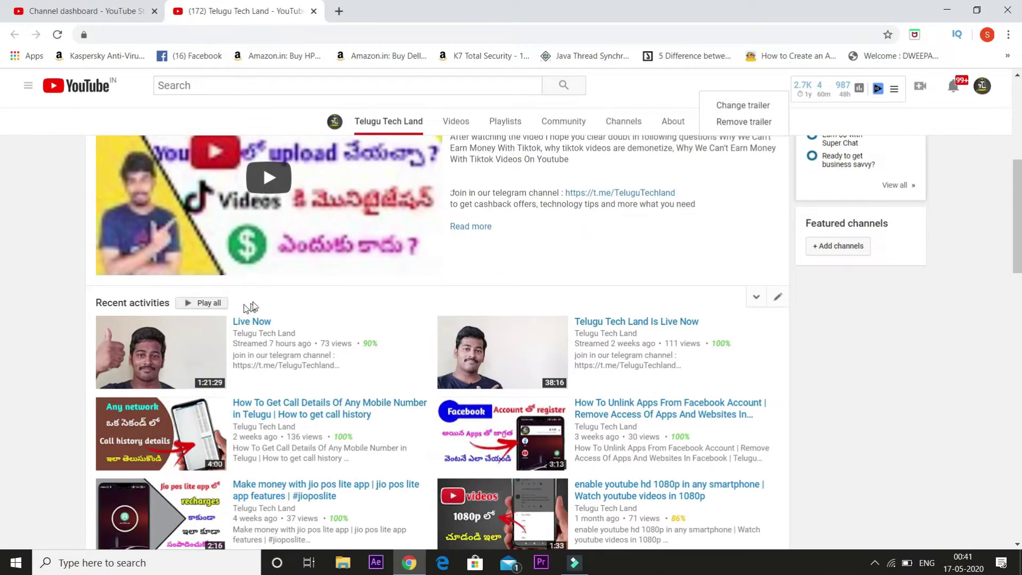
left_click(777, 296)
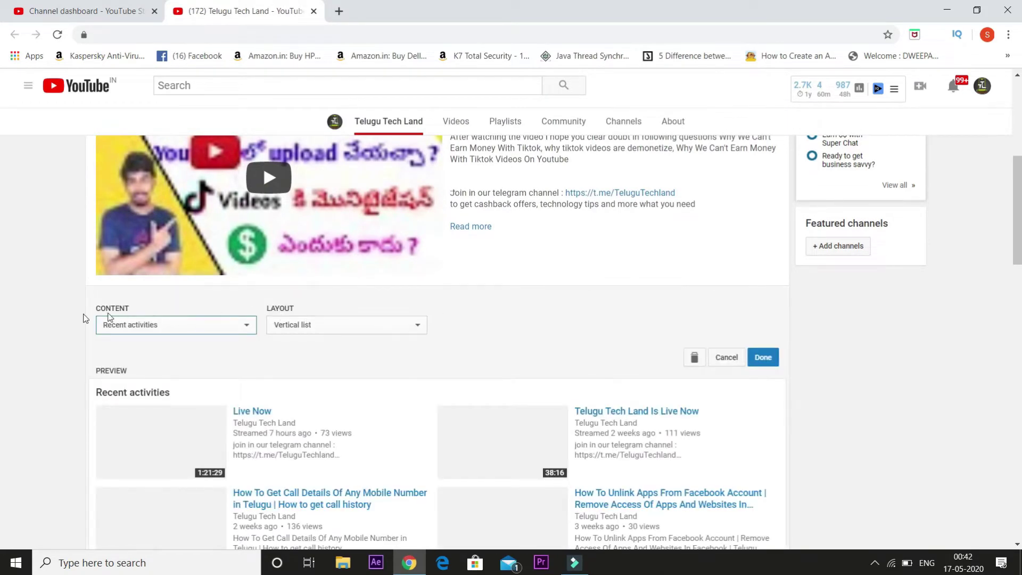
left_click(200, 328)
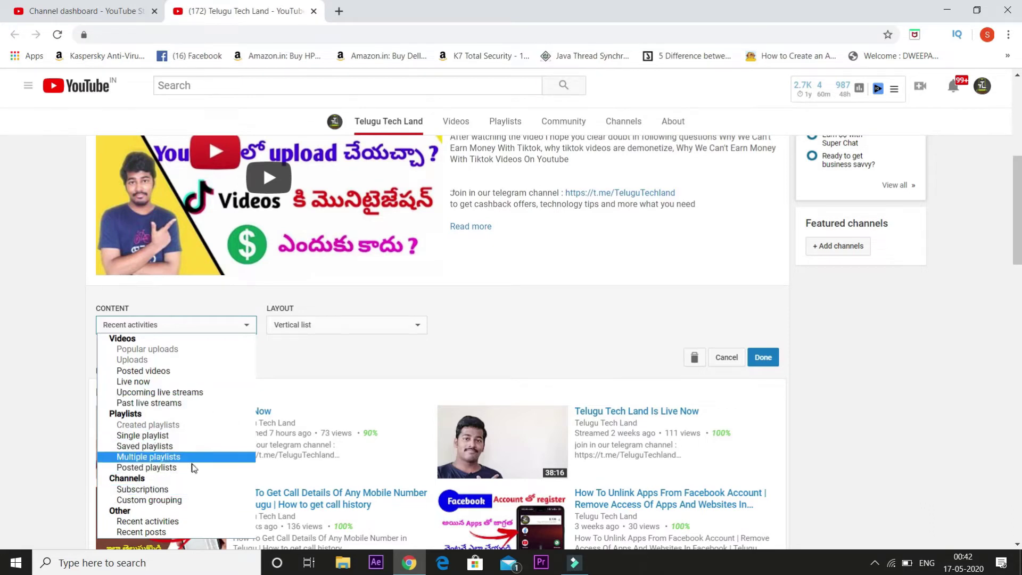
left_click(330, 381)
left_click(342, 322)
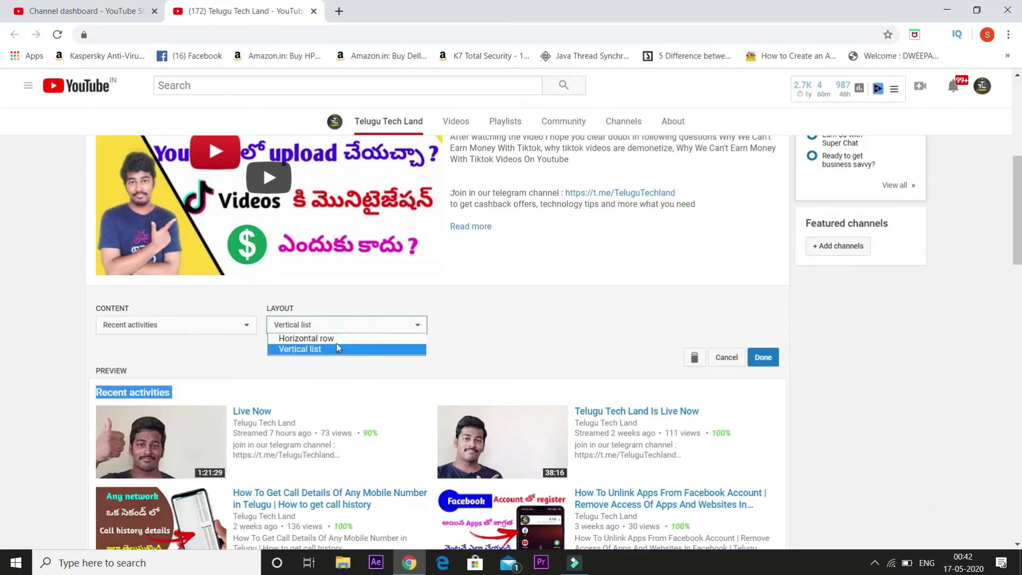
left_click(332, 338)
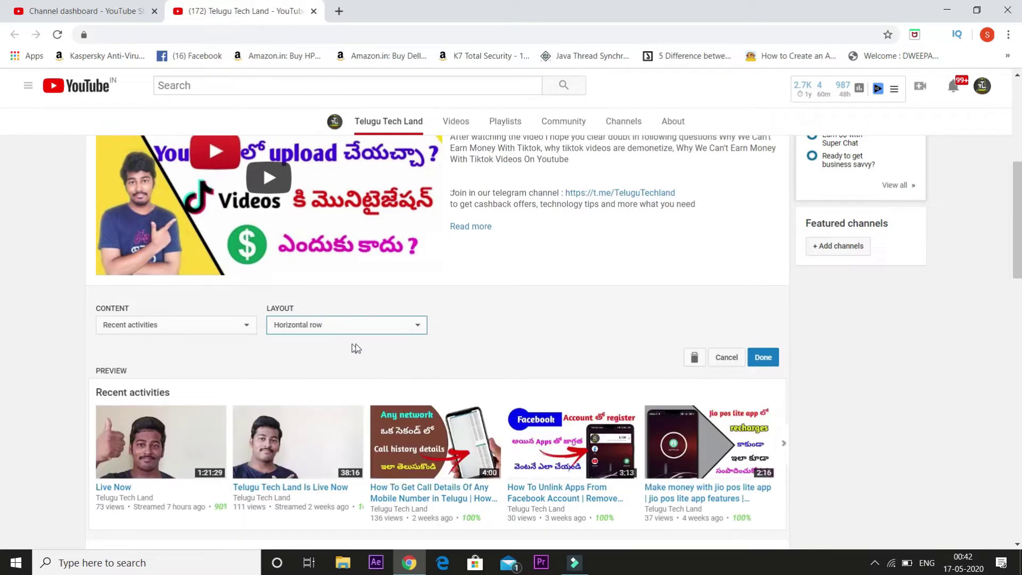
scroll(385, 388, "down", 3)
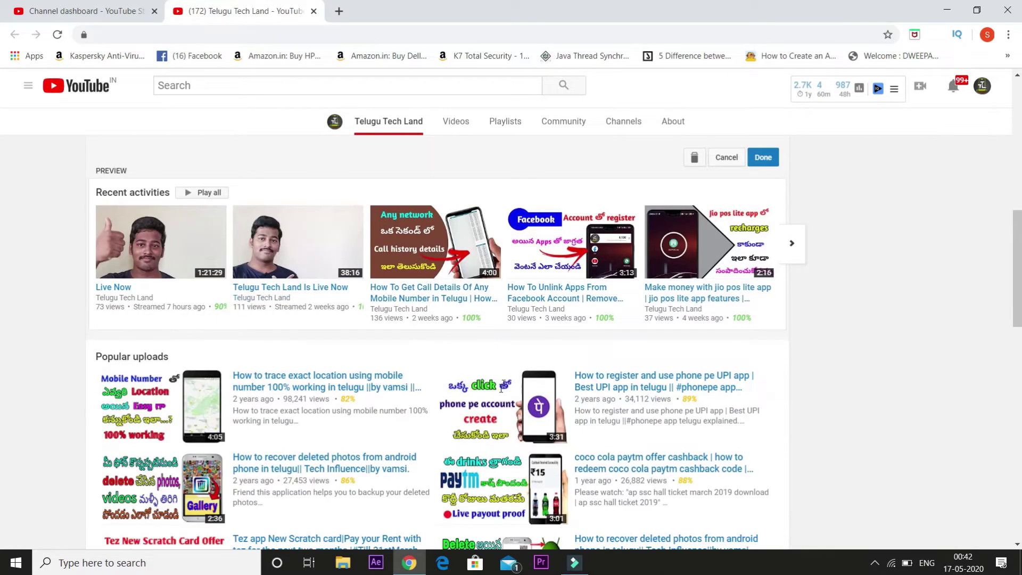
scroll(501, 387, "down", 1)
scroll(337, 267, "up", 3)
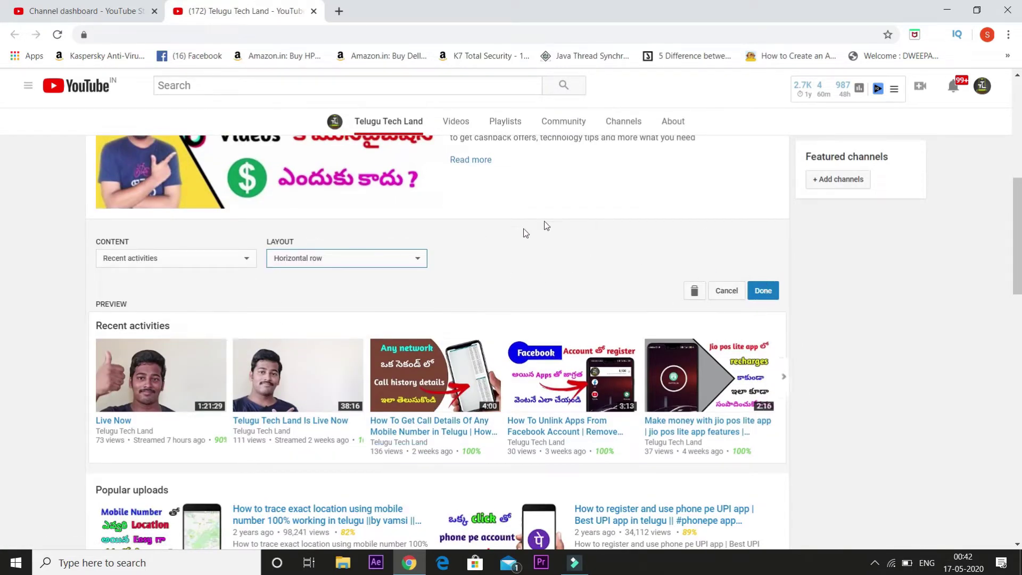
scroll(536, 253, "up", 1)
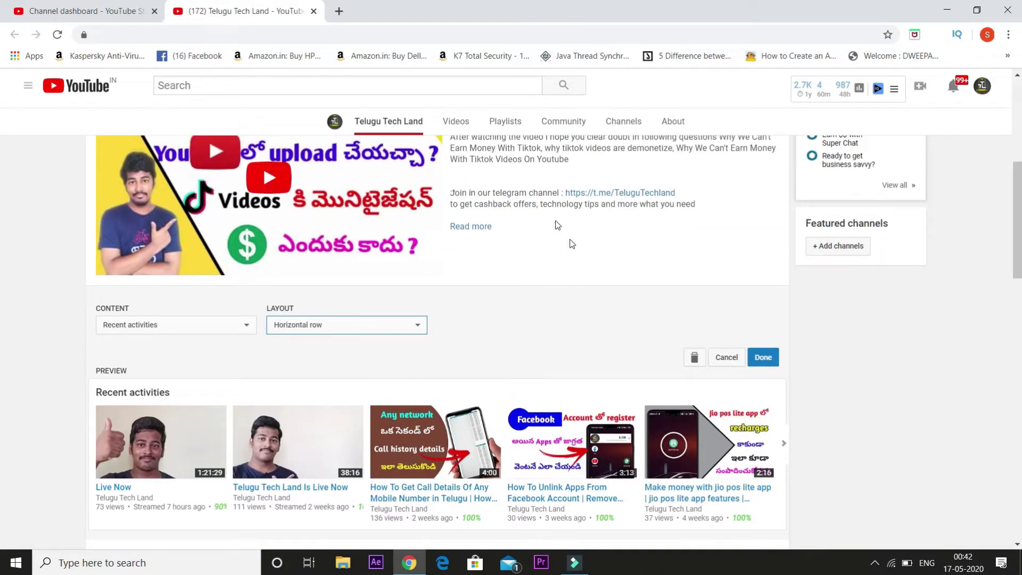
scroll(392, 263, "up", 3)
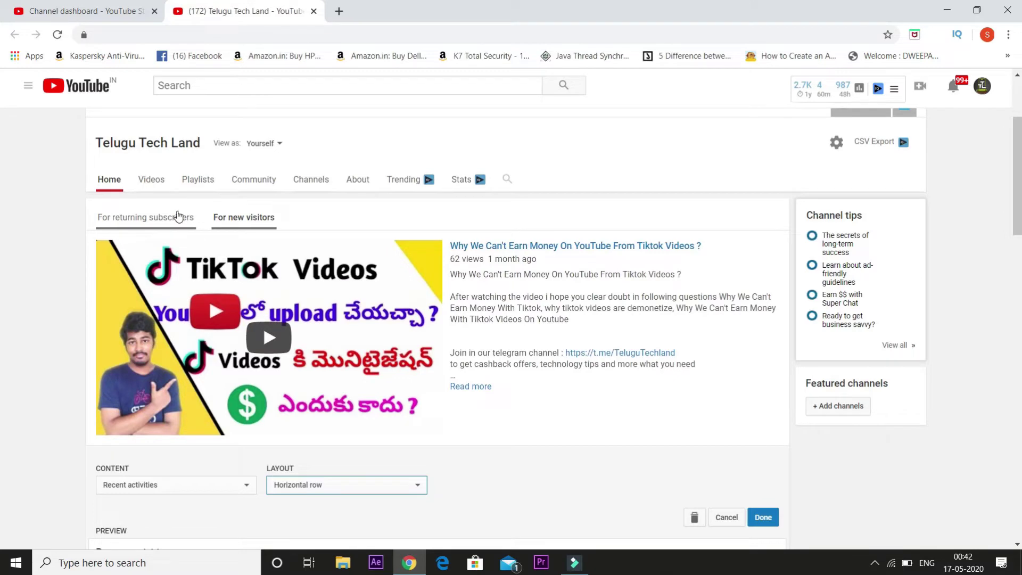
Return to the Studio settings and, in the channel's advanced settings, set the audience to "No, set this channel as not made for kids".
left_click(93, 5)
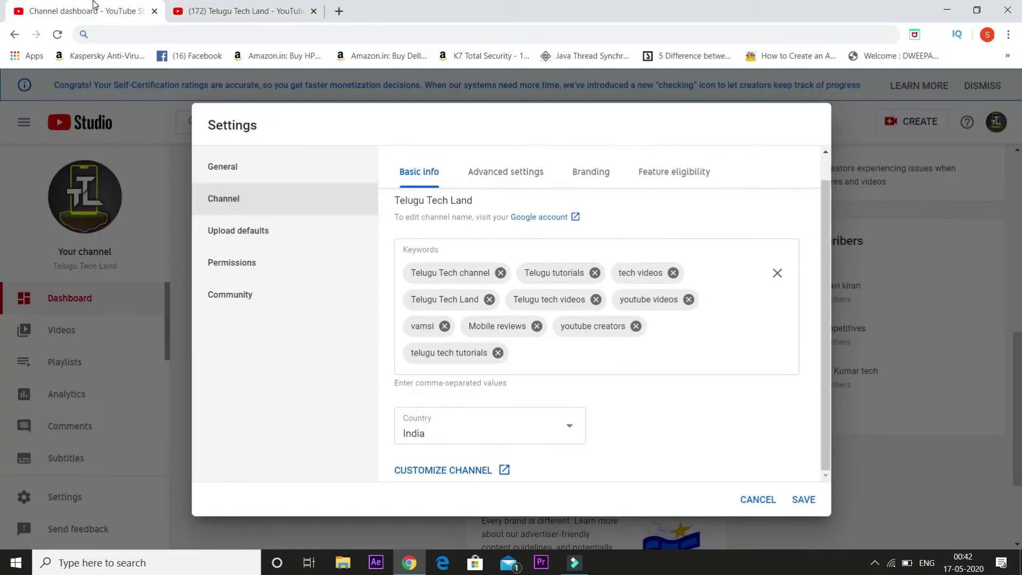
left_click(481, 176)
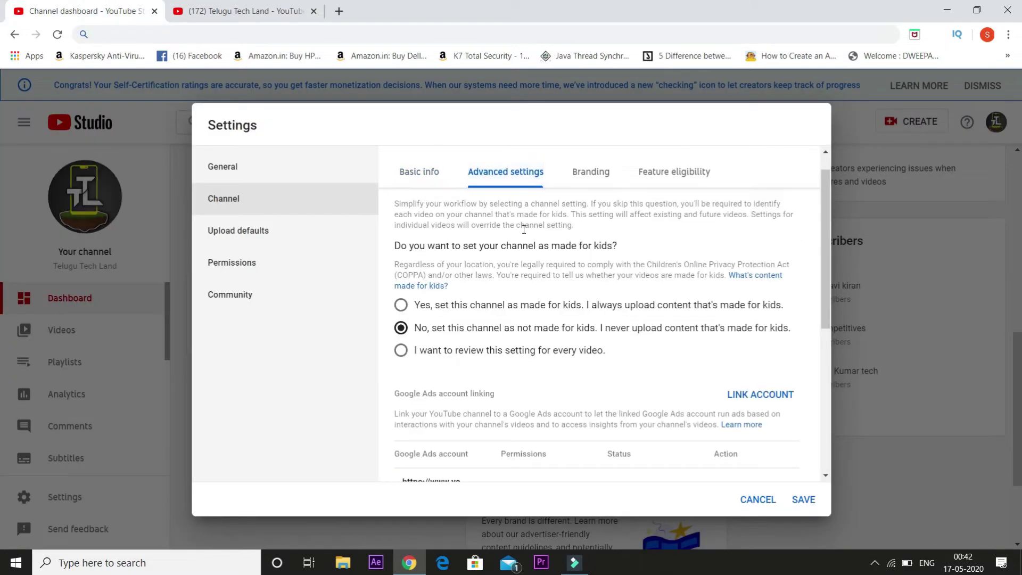
scroll(469, 263, "up", 1)
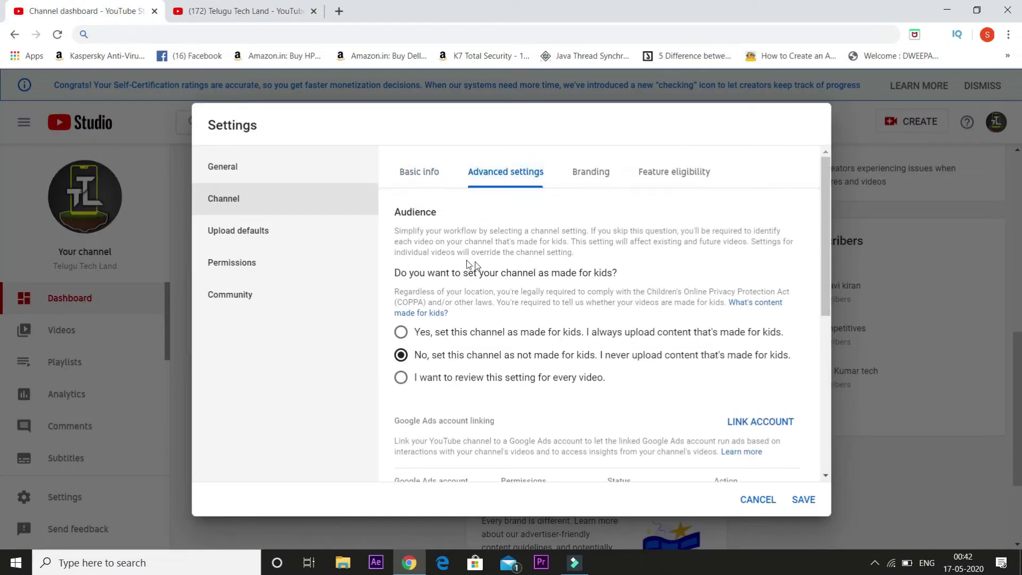
left_click_drag(559, 274, 602, 276)
left_click(602, 283)
double_click(553, 275)
left_click(605, 278)
left_click(623, 274)
left_click(463, 379)
left_click(423, 354)
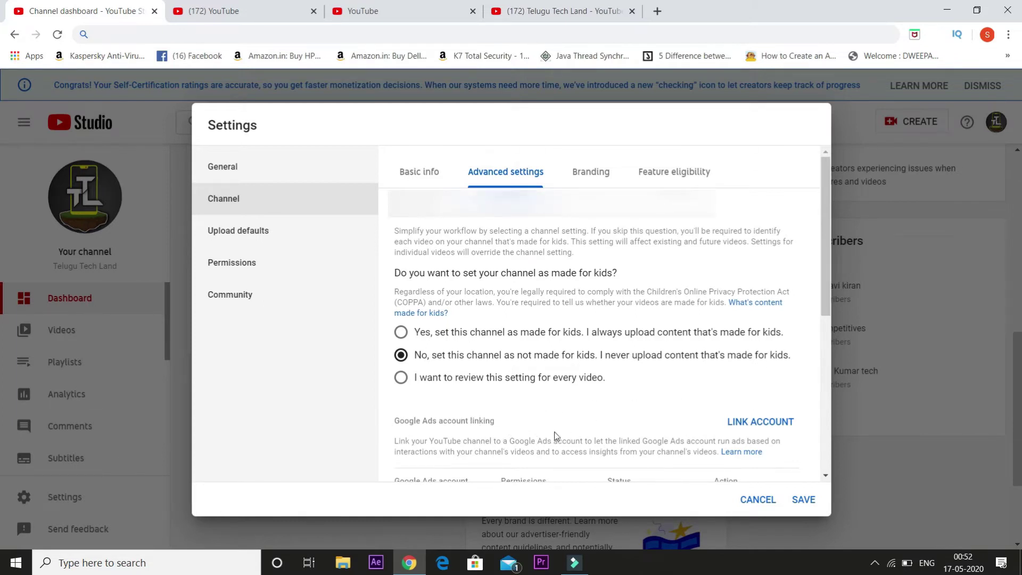
Toggle the subscriber count display and the Disable interest-based ads option in the channel's advanced settings, restoring both.
scroll(569, 437, "down", 10)
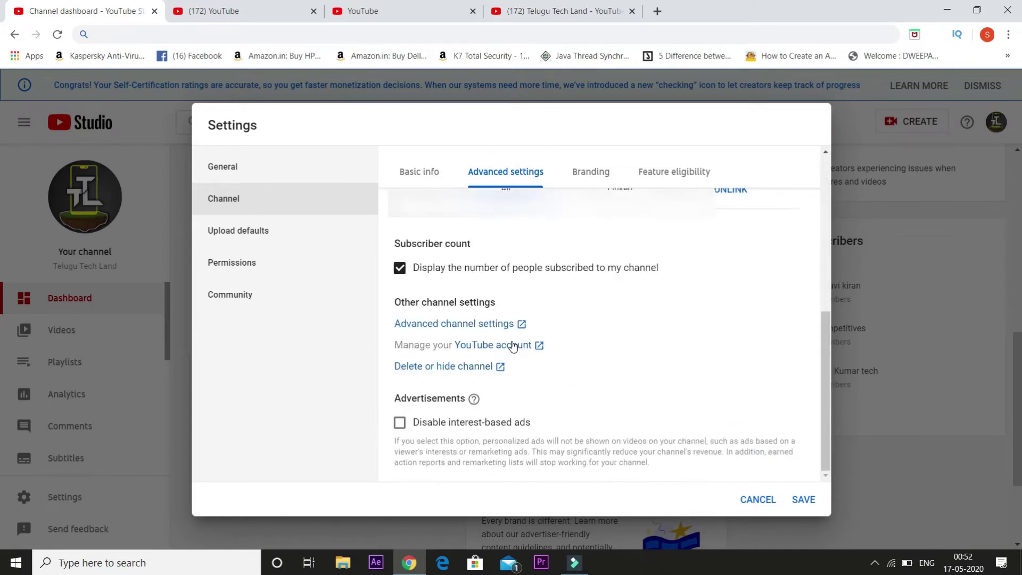
left_click(420, 272)
left_click(420, 271)
left_click(400, 267)
left_click(401, 425)
left_click(400, 423)
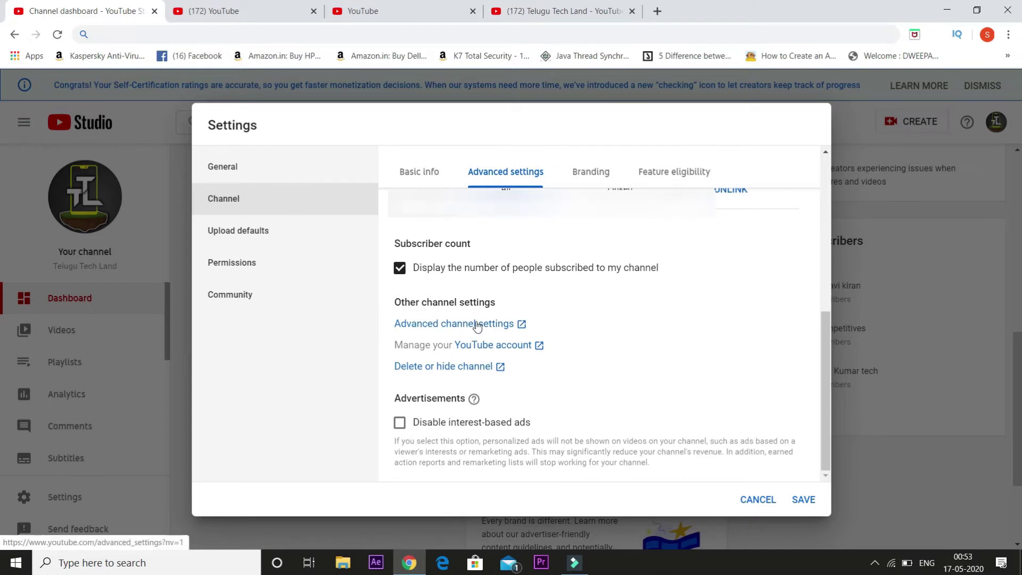
Switch to the older Advanced channel page and review its associated website, channel recommendations and Google Analytics options, trying the recommendations setting both ways.
left_click(391, 9)
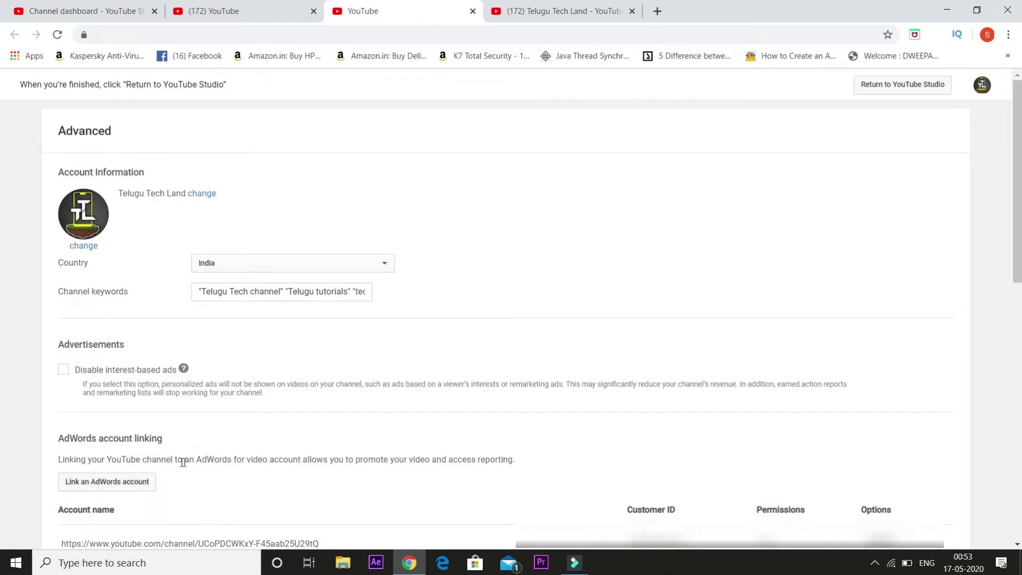
scroll(194, 445, "down", 9)
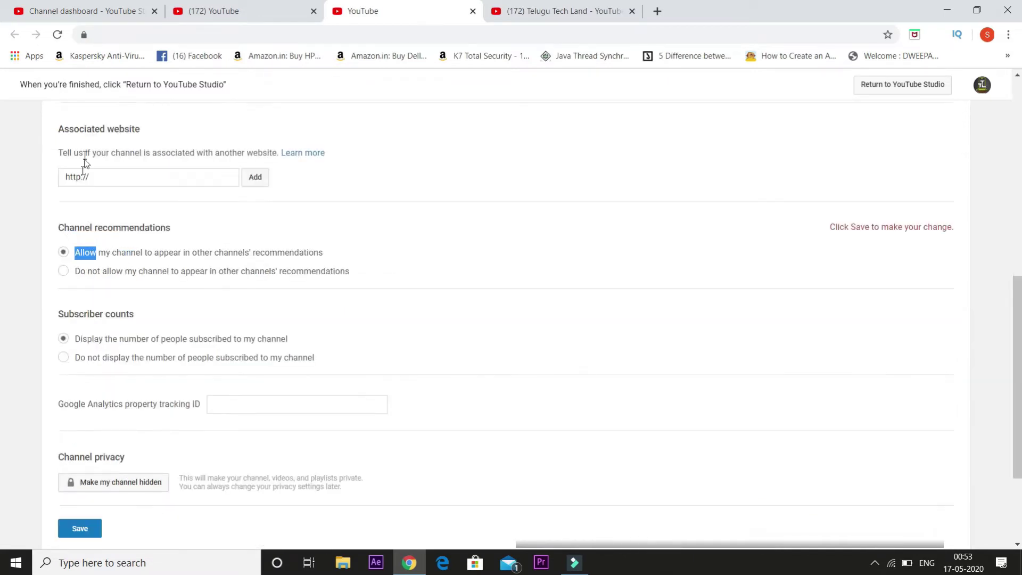
left_click(117, 179)
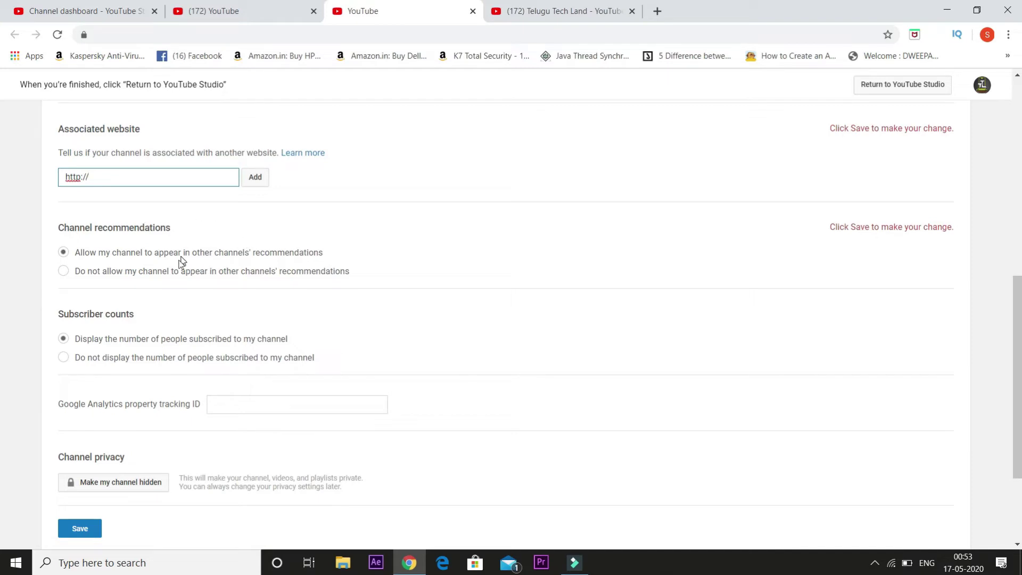
left_click(64, 271)
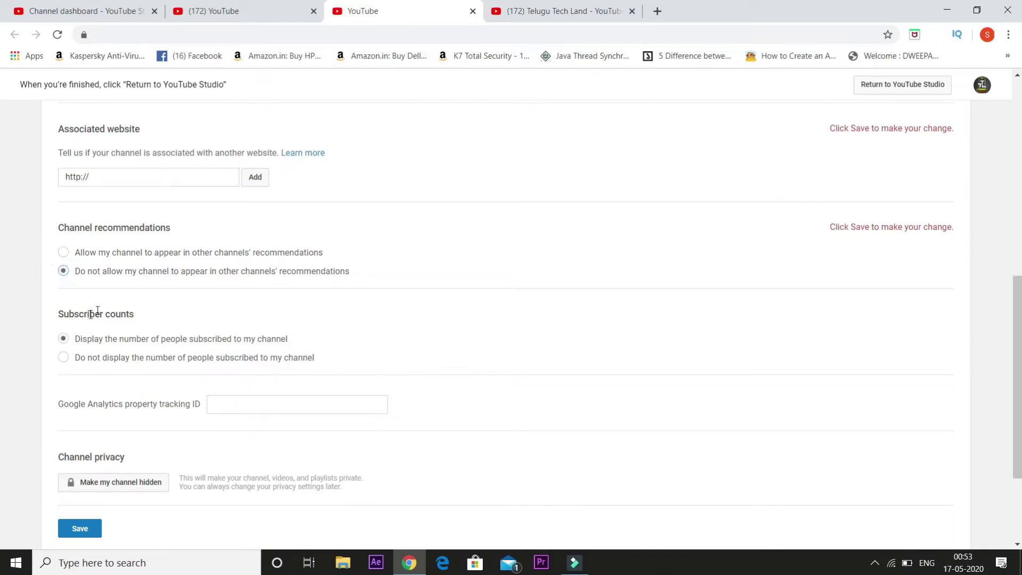
left_click(64, 253)
left_click(185, 400)
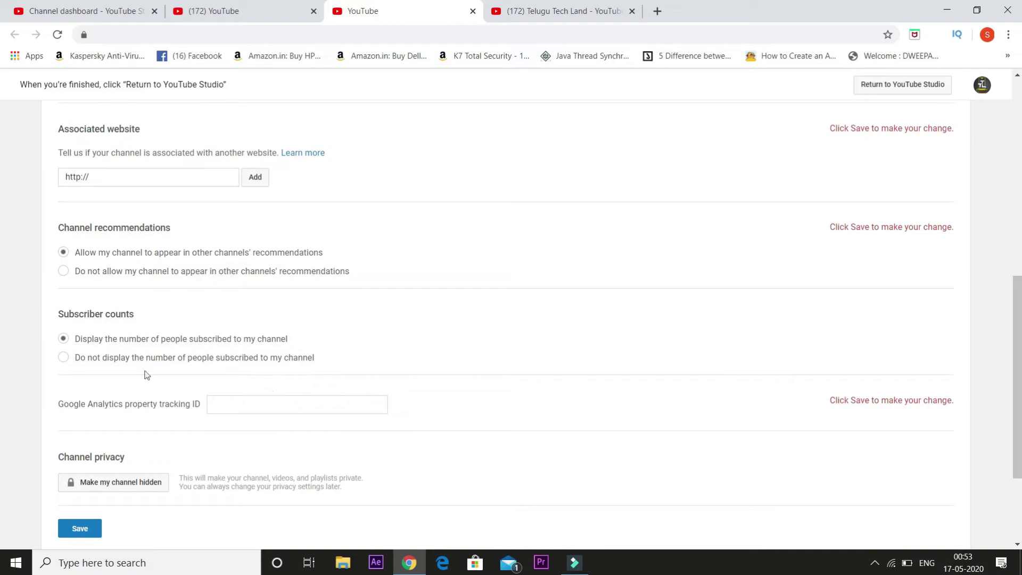
Return to the Studio channel settings, view the linked YouTube account page, and come back to Studio.
left_click(109, 15)
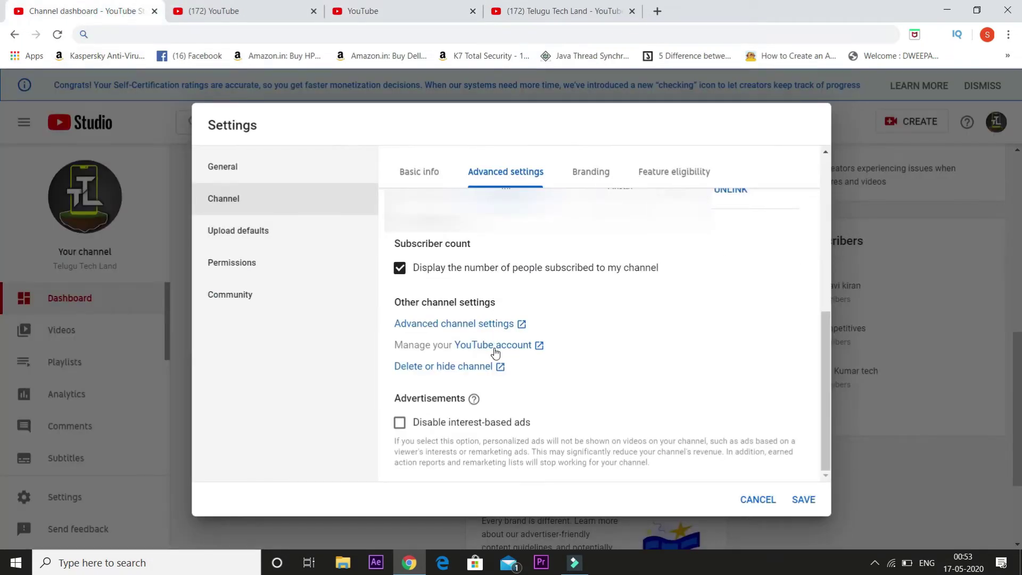
left_click(495, 346)
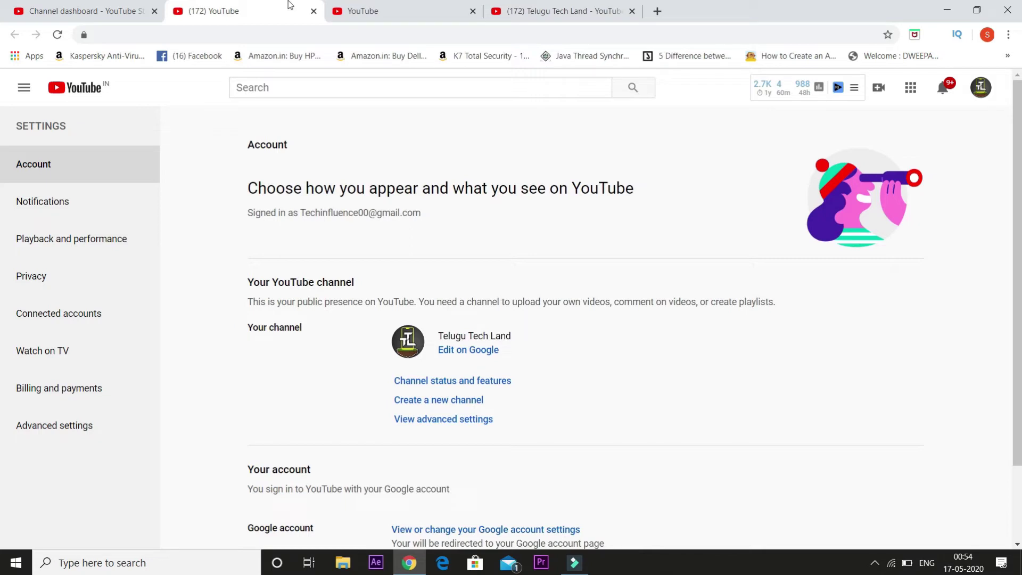
left_click(115, 15)
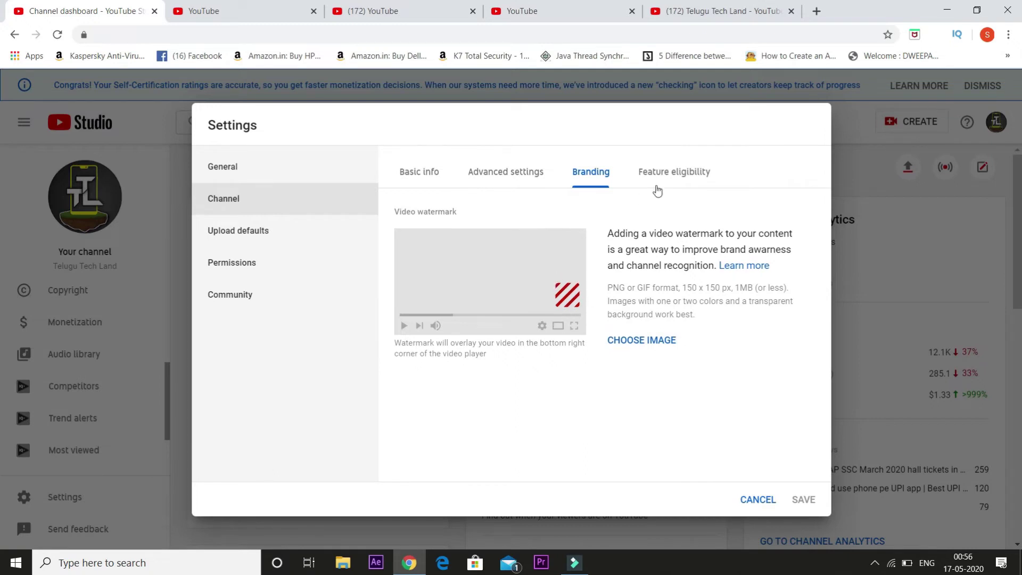
Open the channel's feature eligibility and examine the requirements for the default features and for those needing phone verification.
left_click(669, 174)
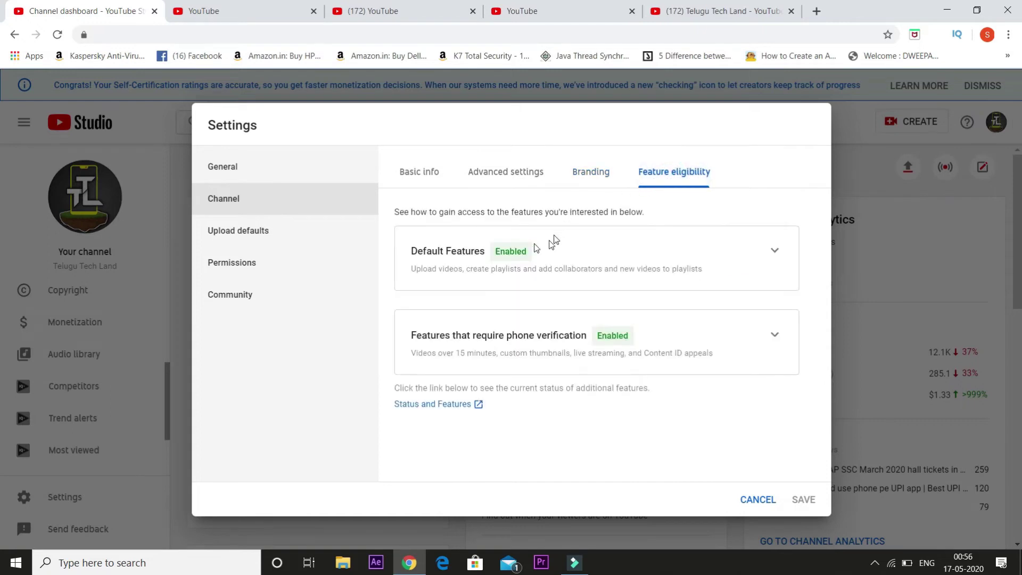
left_click(773, 252)
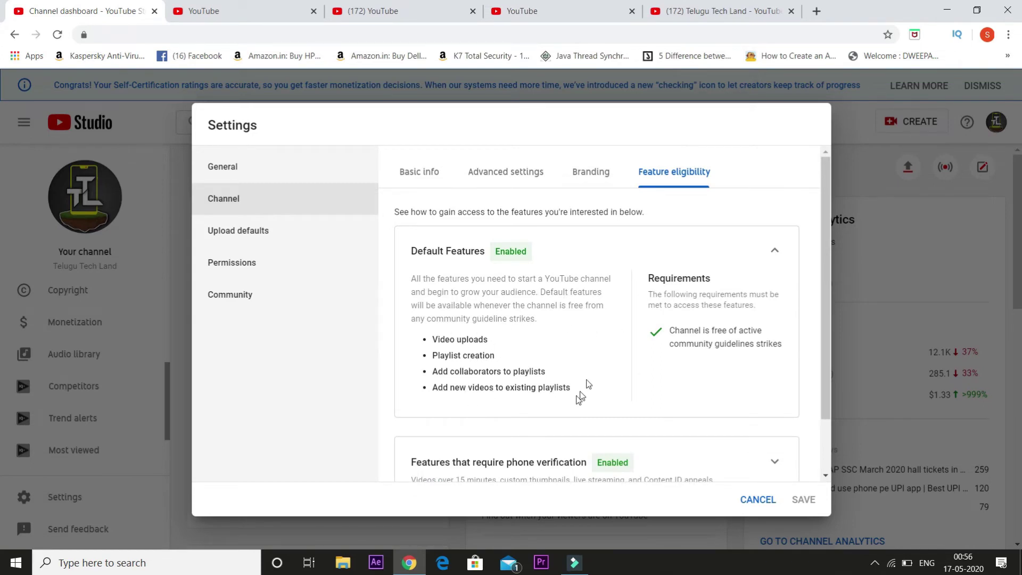
left_click(776, 252)
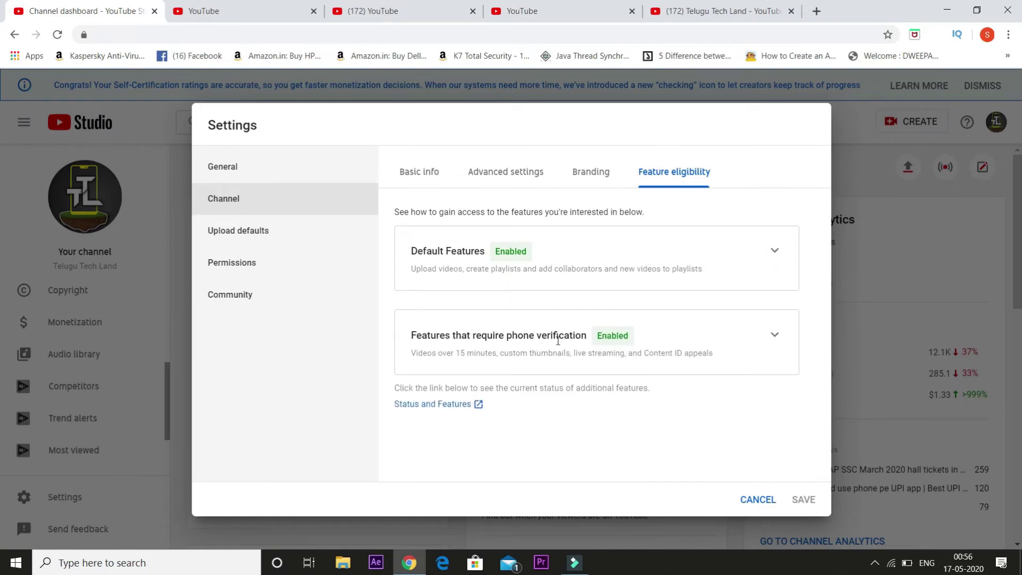
left_click(772, 346)
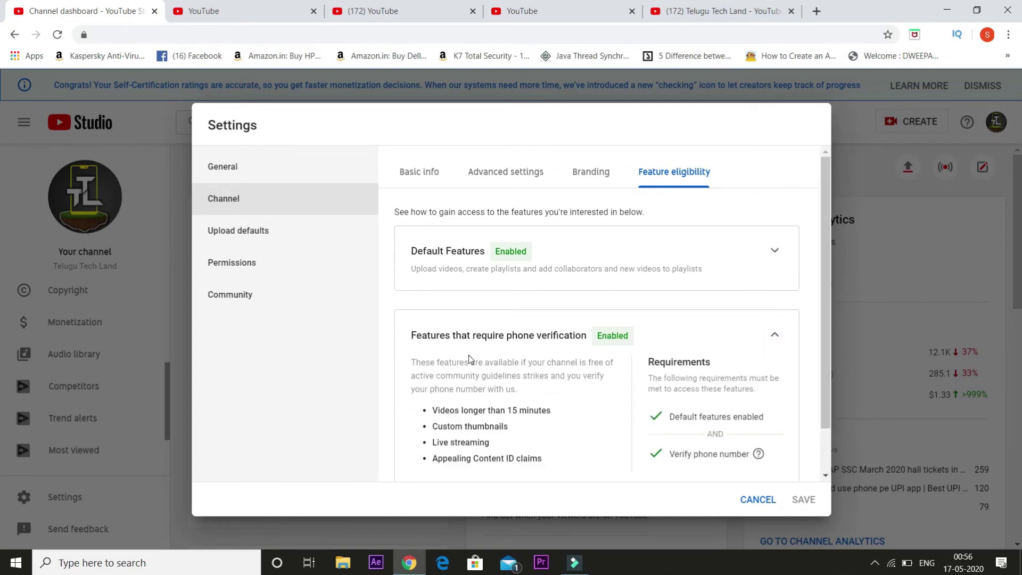
scroll(474, 355, "down", 1)
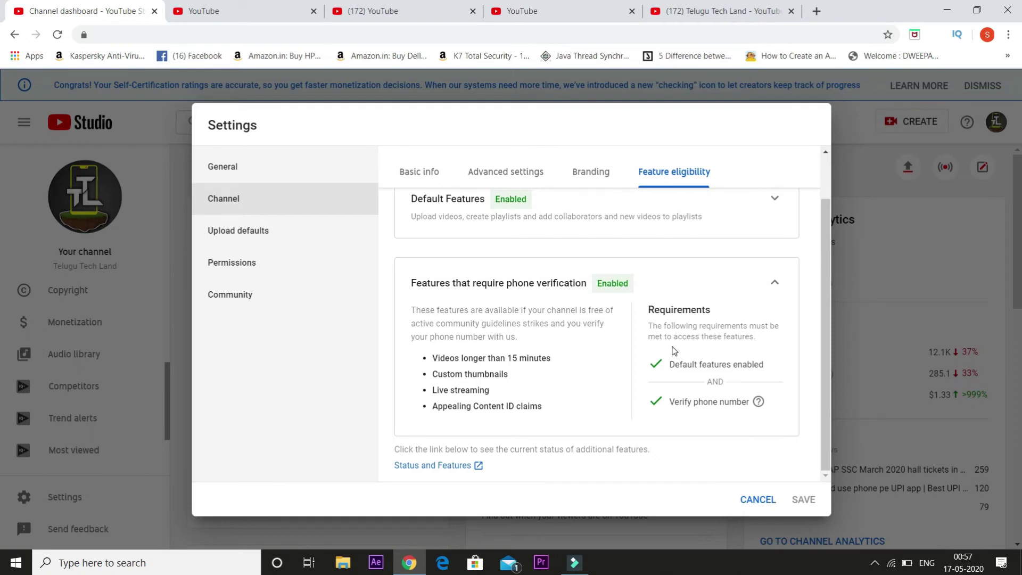
Open the Status and Features page, examine the channel violations and feature availability, and return to the Studio settings.
left_click(442, 466)
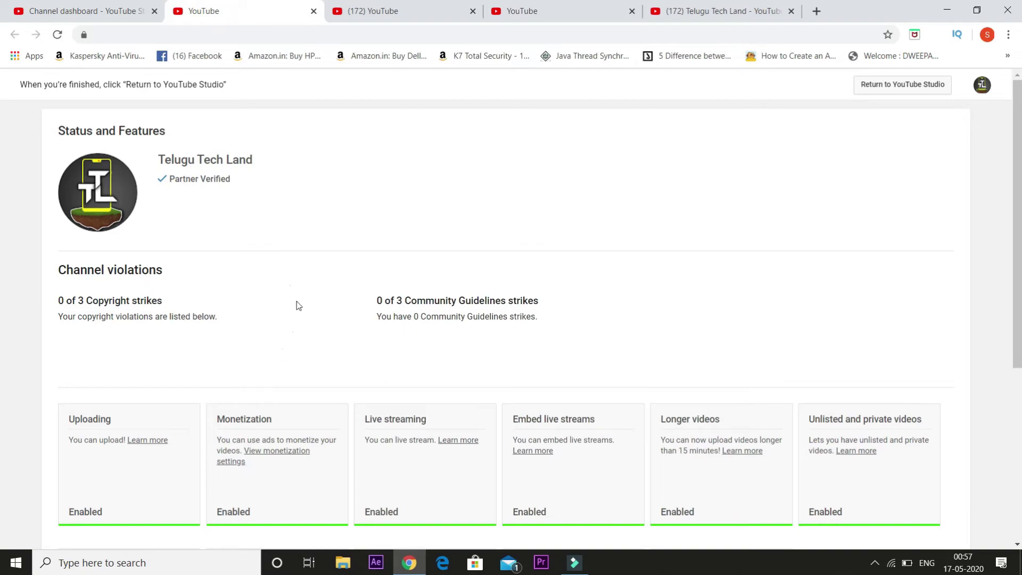
scroll(261, 352, "down", 5)
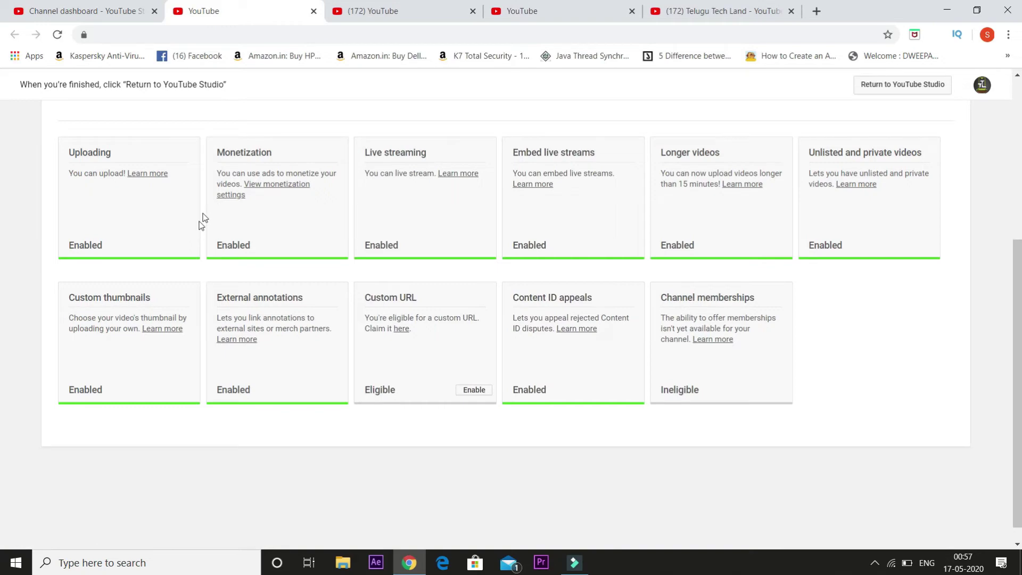
scroll(422, 208, "up", 5)
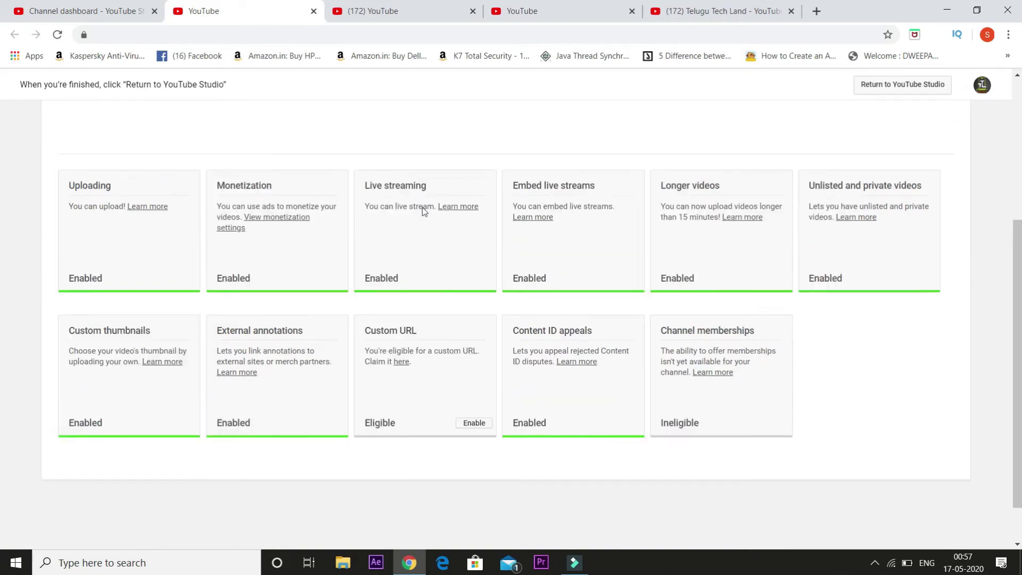
left_click(9, 9)
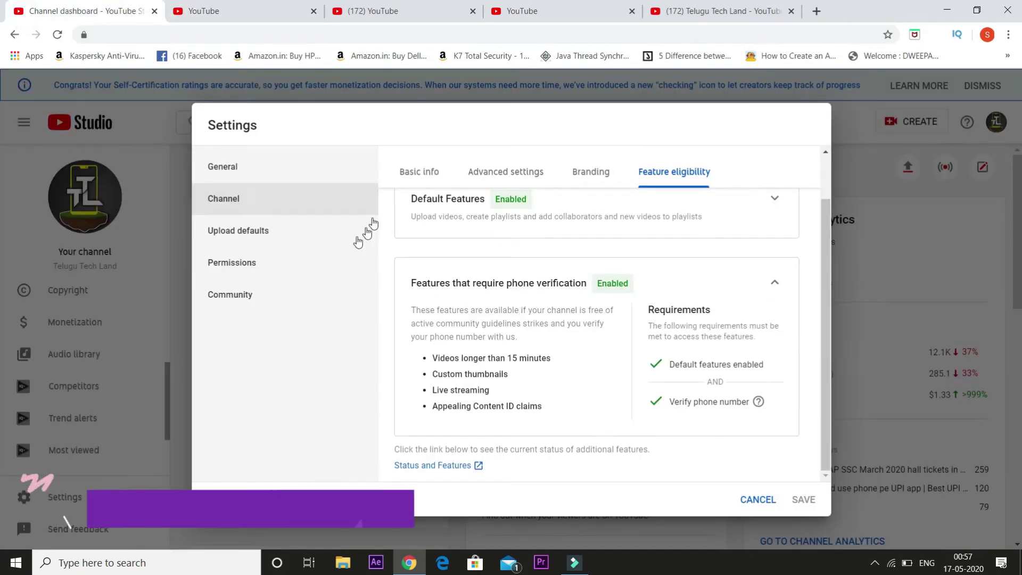
Open the upload defaults and review the basic title, description, visibility and tags fields.
left_click(325, 239)
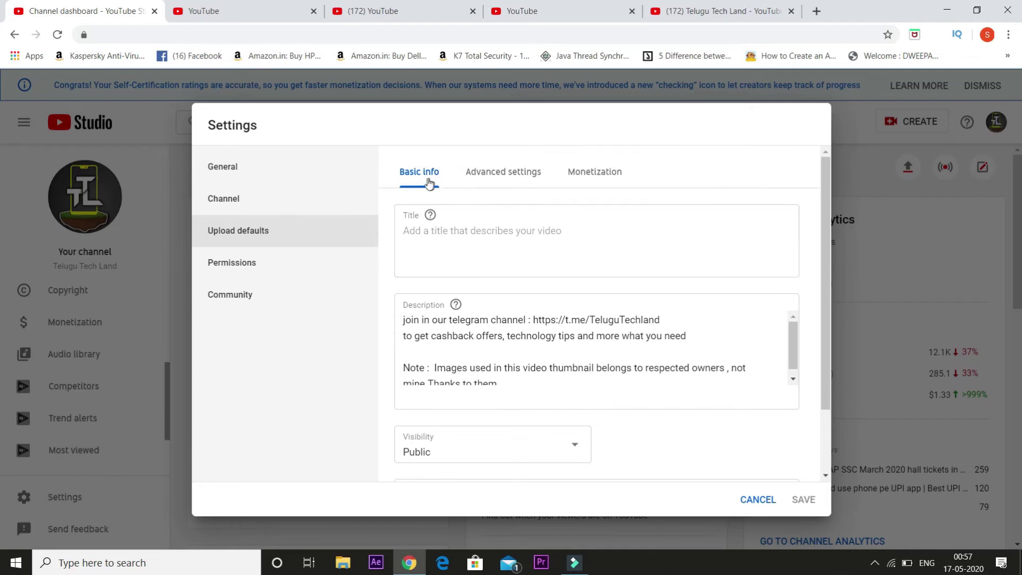
left_click(438, 242)
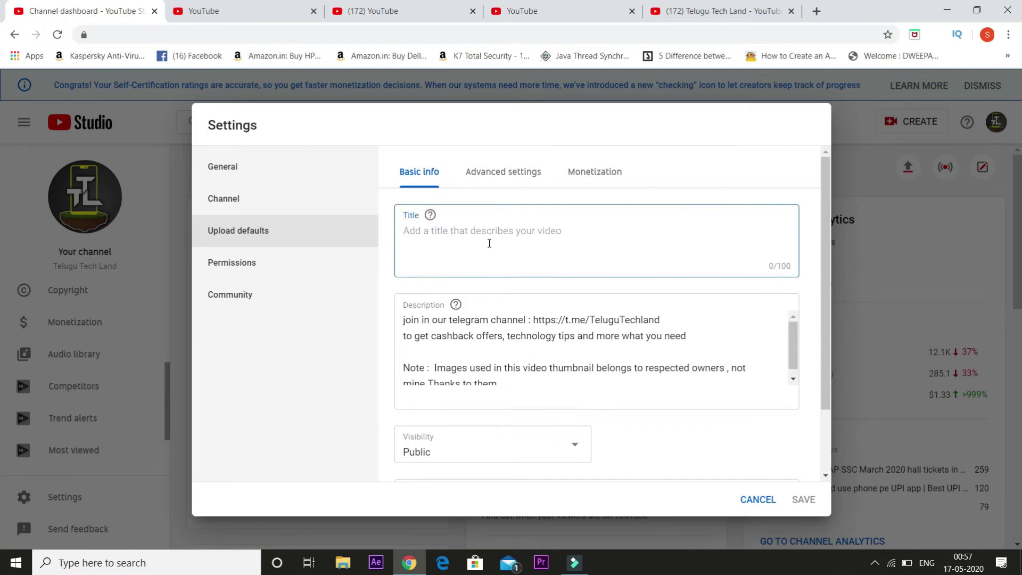
scroll(440, 242, "down", 1)
scroll(437, 267, "down", 1)
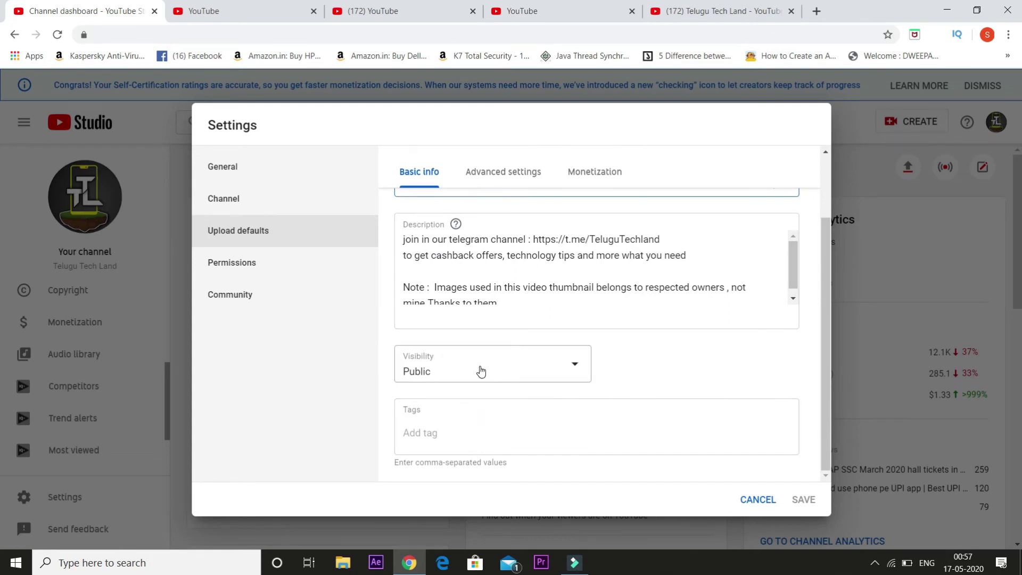
scroll(481, 371, "up", 2)
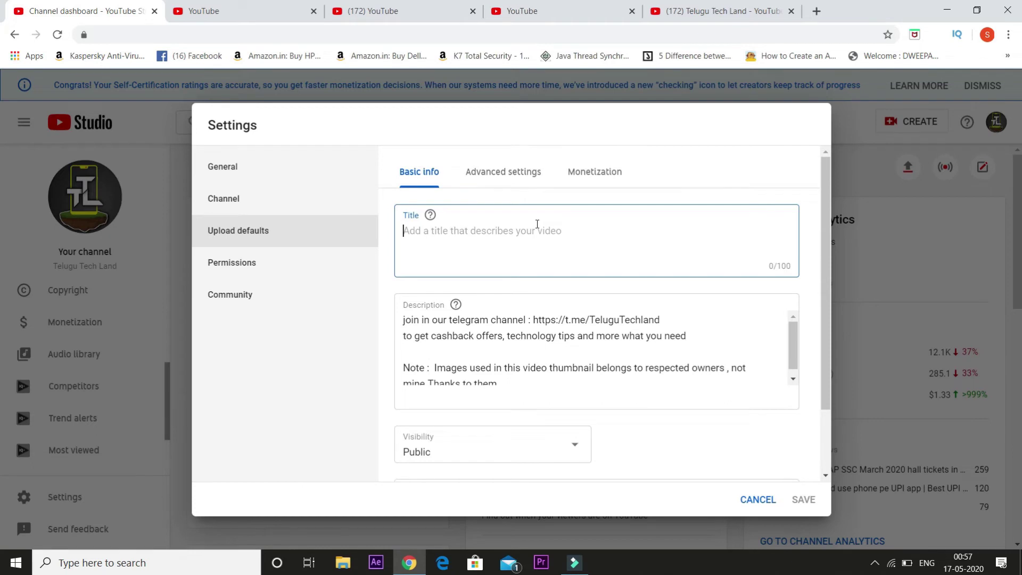
Read through the default video description in the upload defaults and highlight its full text.
scroll(522, 255, "down", 2)
left_click(477, 282)
scroll(477, 283, "down", 1)
scroll(477, 285, "up", 1)
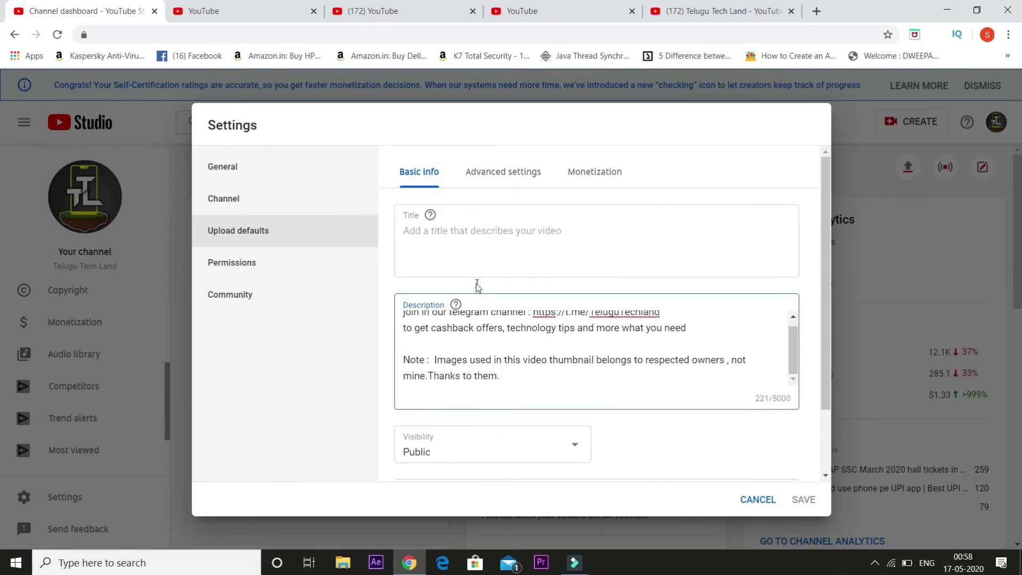
scroll(453, 342, "up", 1)
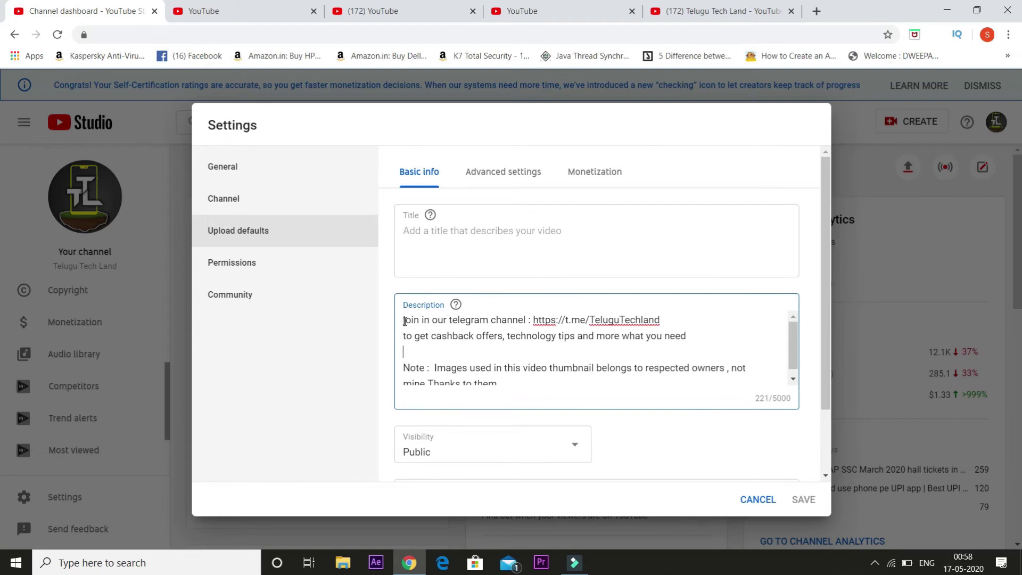
left_click_drag(404, 321, 622, 424)
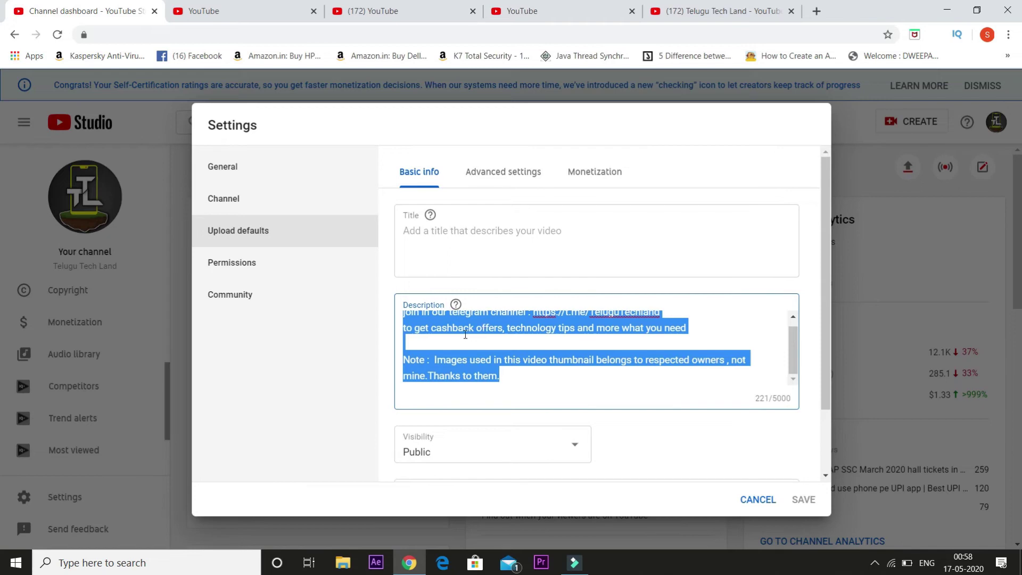
In the advanced upload defaults, review the license options and set the license to Creative Commons - Attribution.
left_click(494, 173)
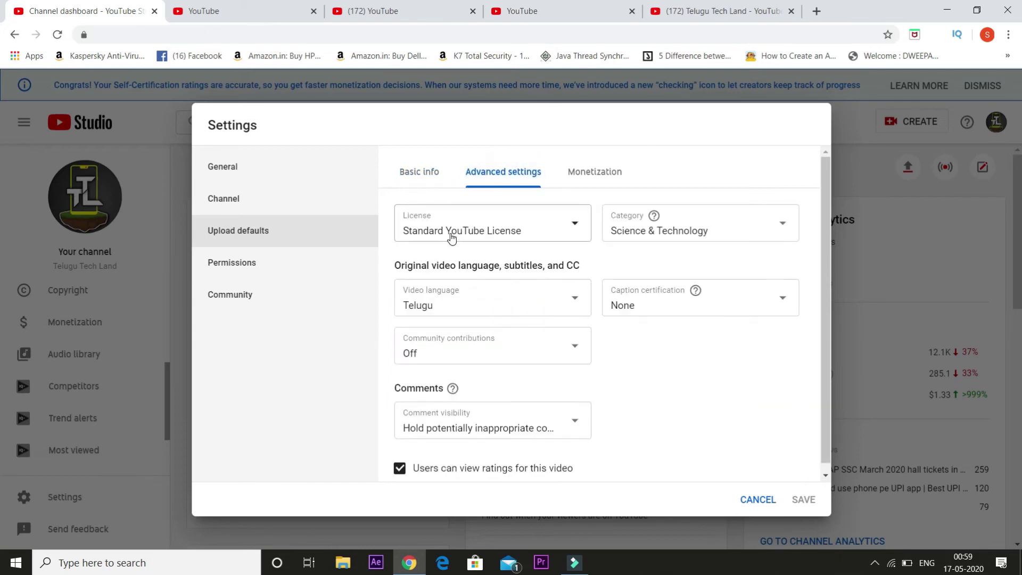
left_click(448, 241)
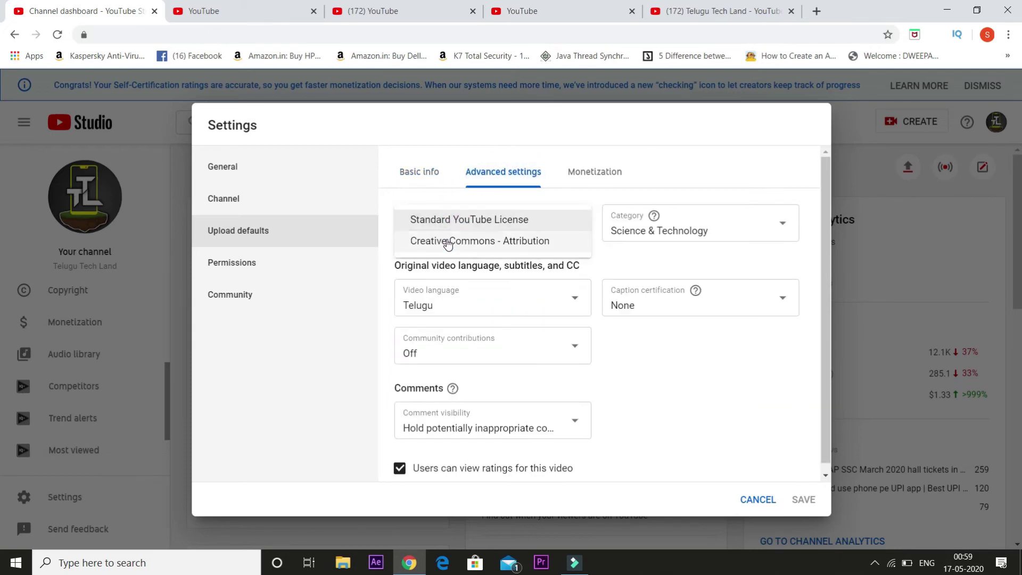
left_click(473, 221)
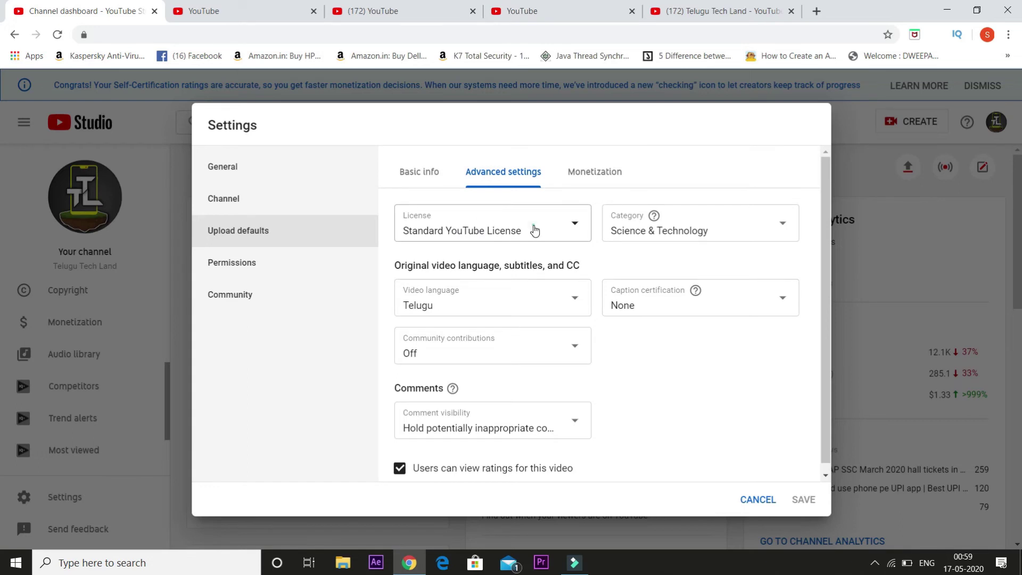
left_click(430, 239)
left_click(472, 245)
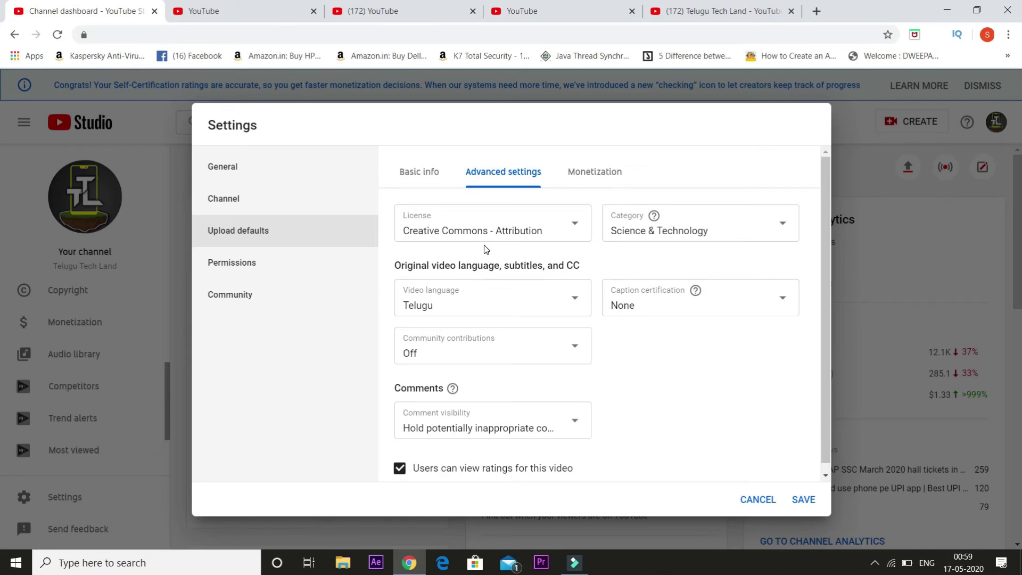
Review the available video categories and the caption certification setting in the advanced upload defaults.
left_click(688, 228)
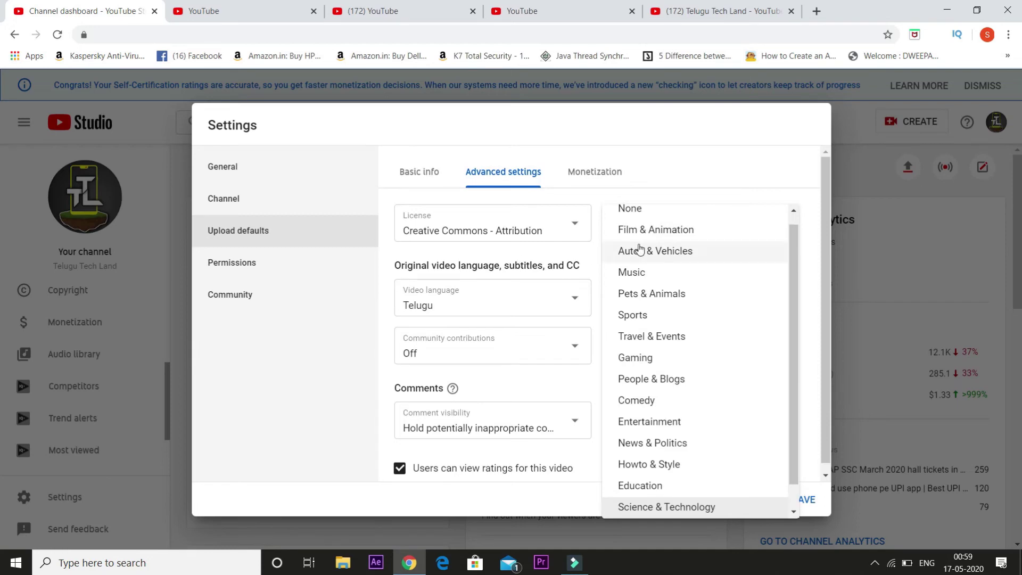
left_click(564, 254)
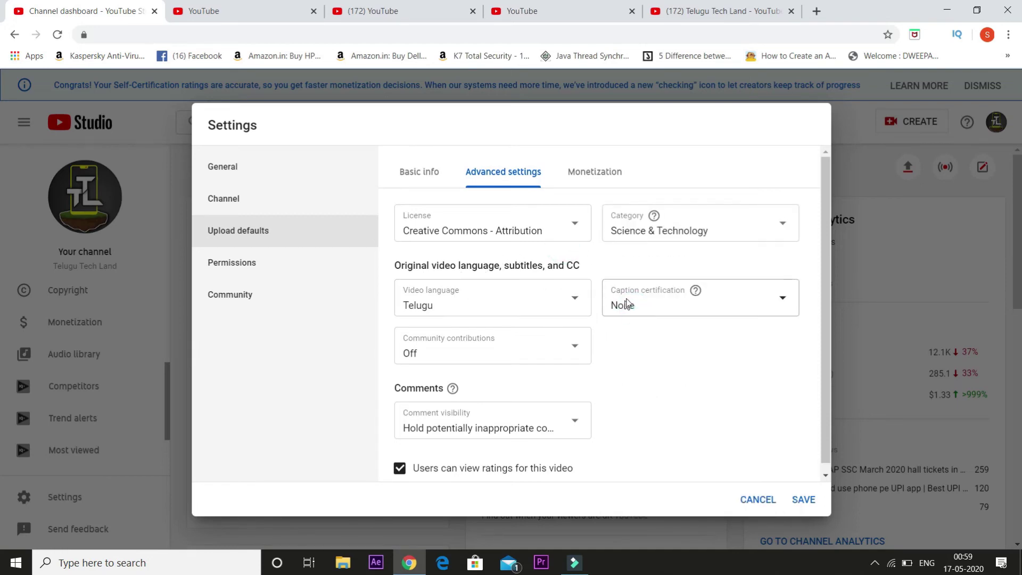
left_click(646, 293)
left_click(638, 296)
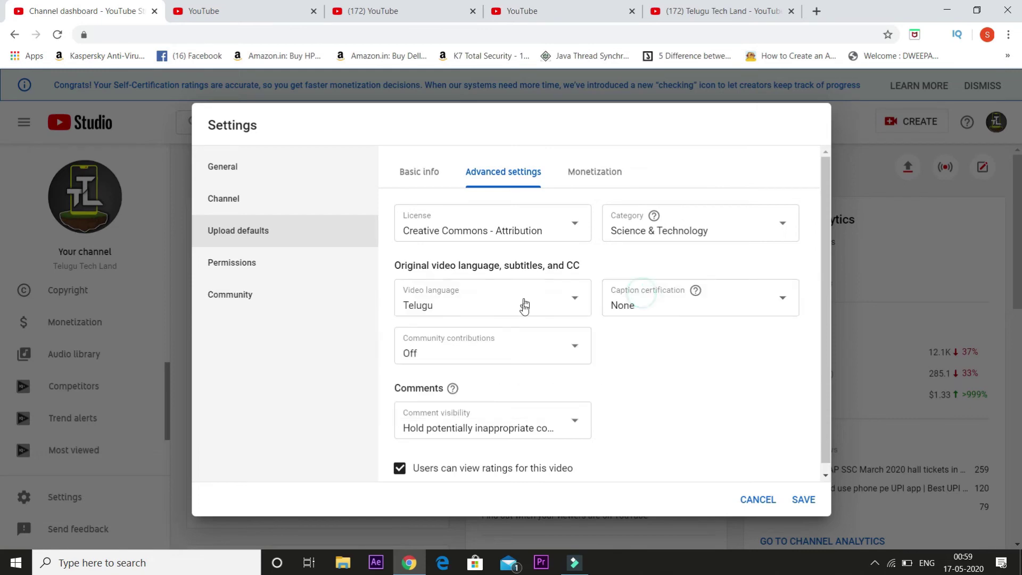
Review the community contributions options in the advanced upload defaults.
left_click(434, 345)
left_click(481, 343)
left_click(499, 352)
left_click(448, 361)
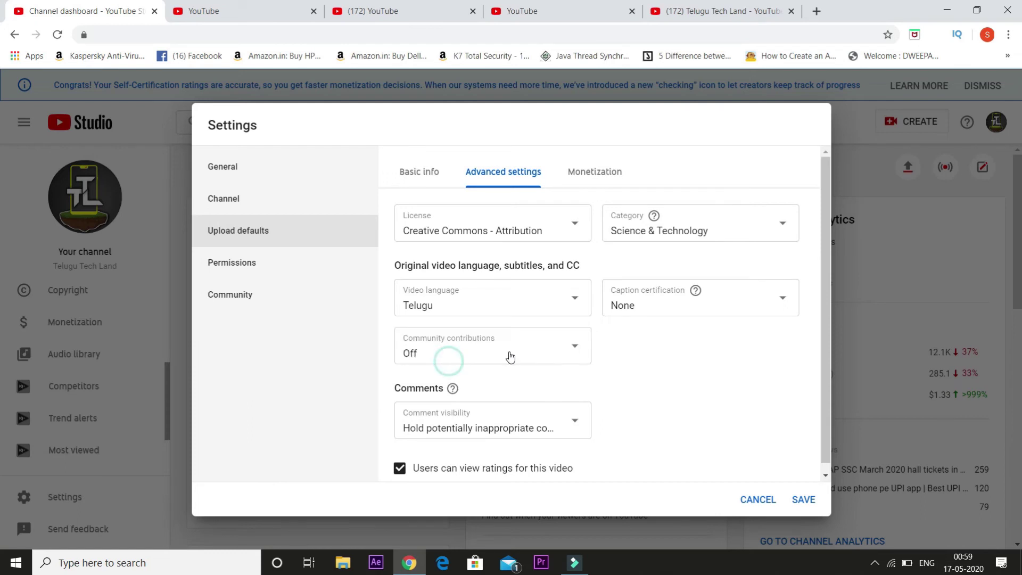
left_click(510, 357)
left_click(752, 395)
Review the comment visibility options, choosing to hold potentially inappropriate comments for review, and check the video ratings option.
left_click(489, 421)
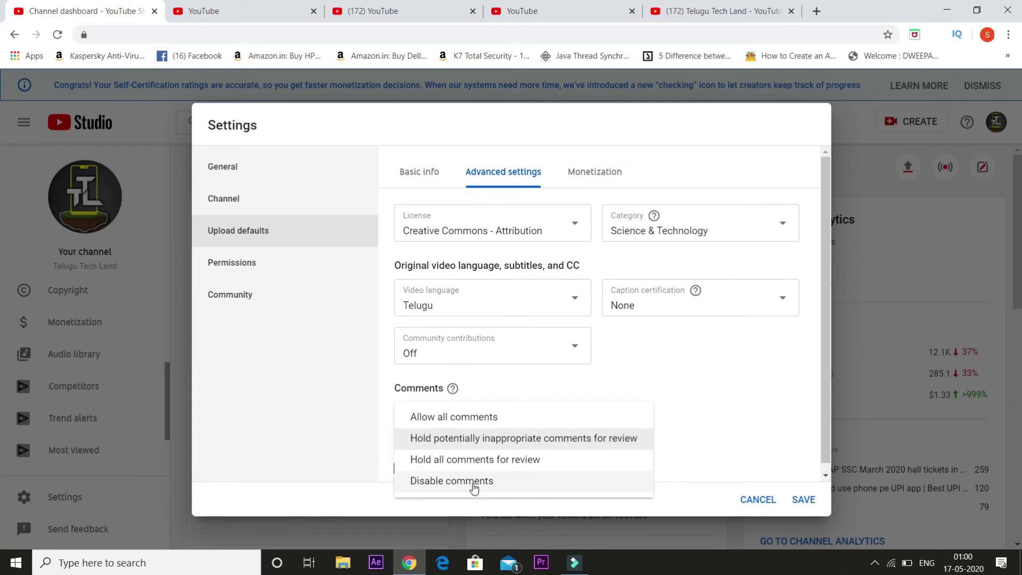
left_click(488, 441)
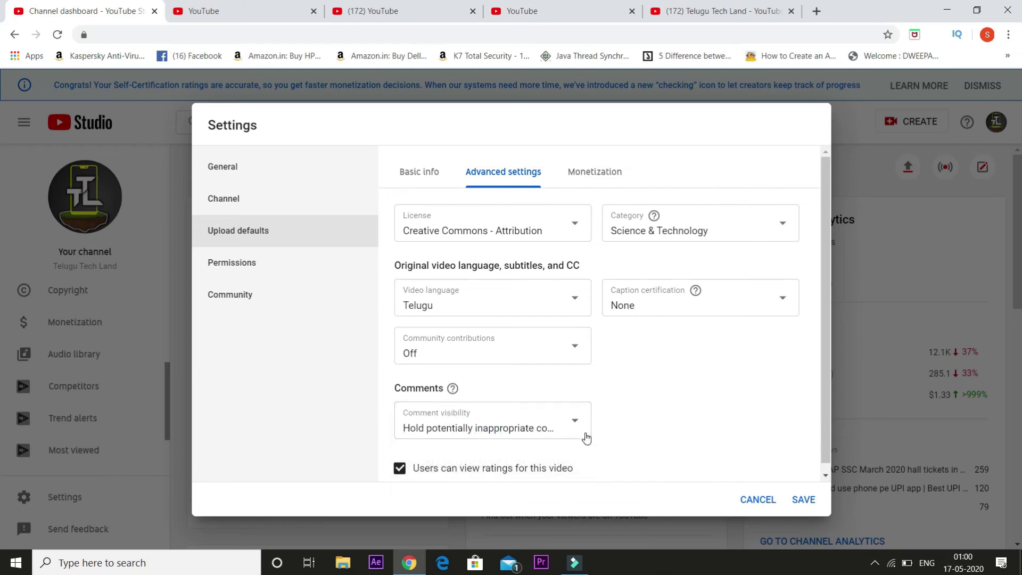
left_click(400, 471)
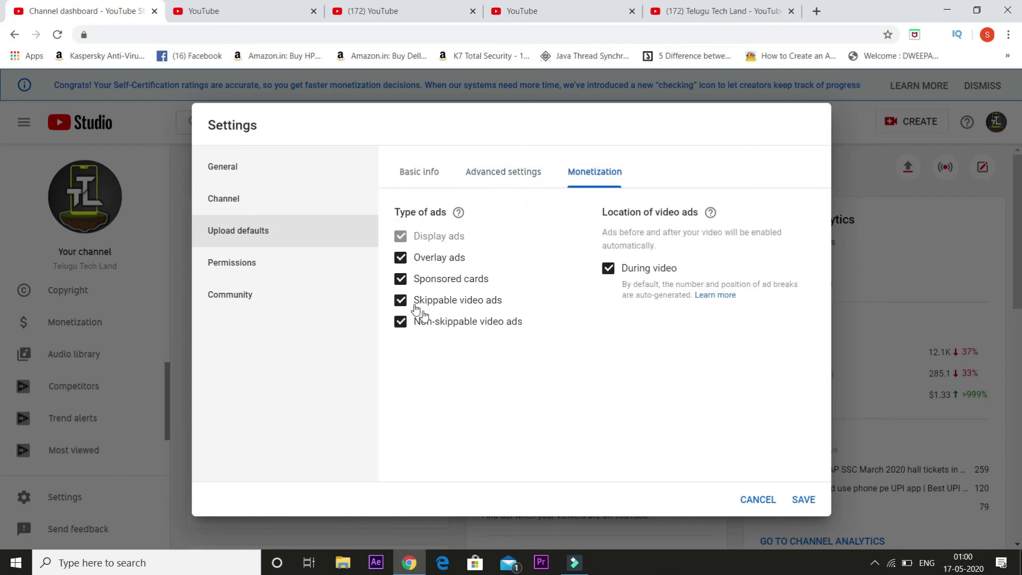
Switch skippable video ads off and on again in the monetization upload defaults.
left_click(401, 300)
left_click(400, 300)
Start a user invitation in the channel permissions, review the access roles and set the access to Viewer (limited).
left_click(232, 262)
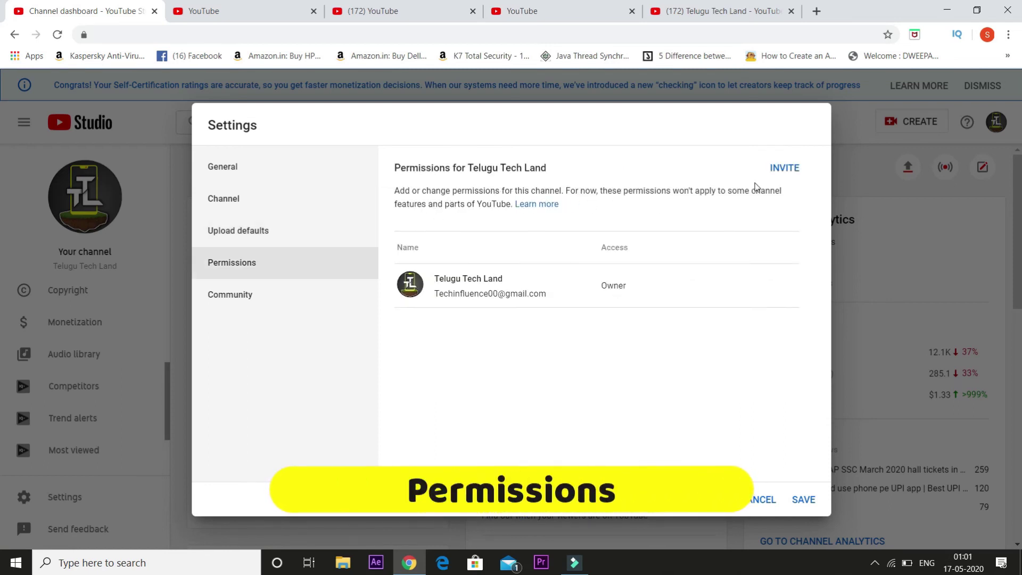
left_click(793, 166)
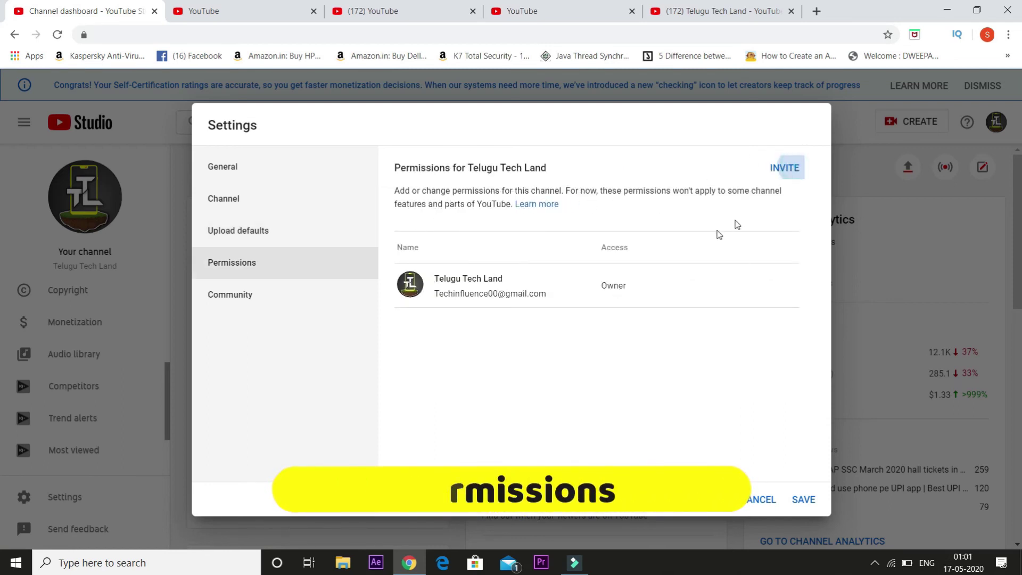
left_click(685, 198)
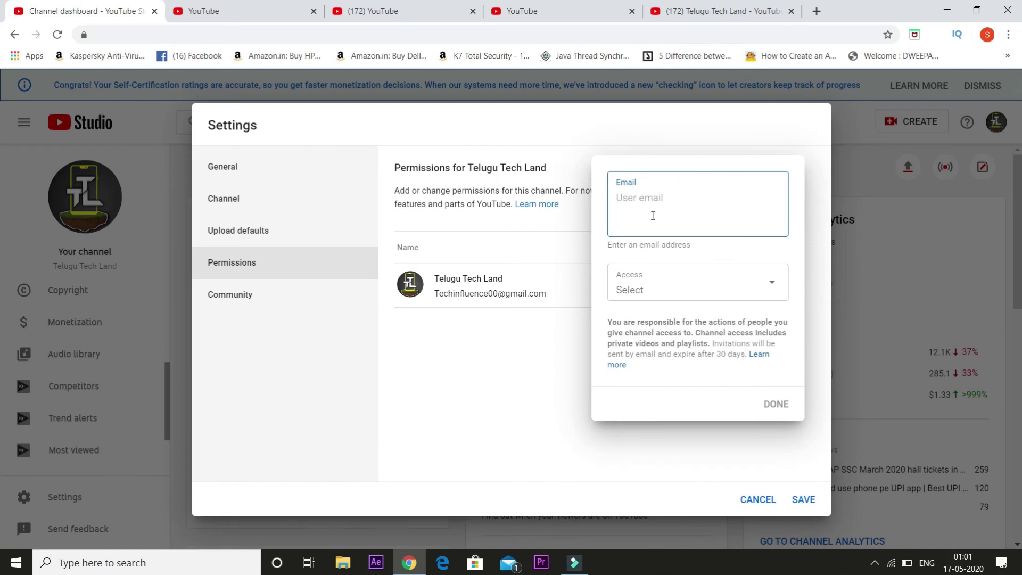
left_click(660, 289)
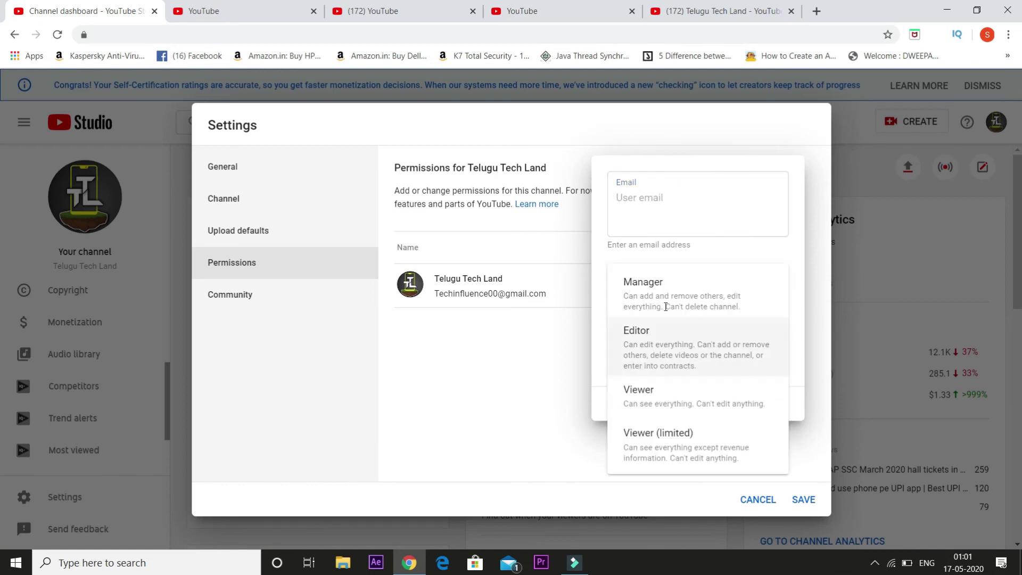
left_click(674, 282)
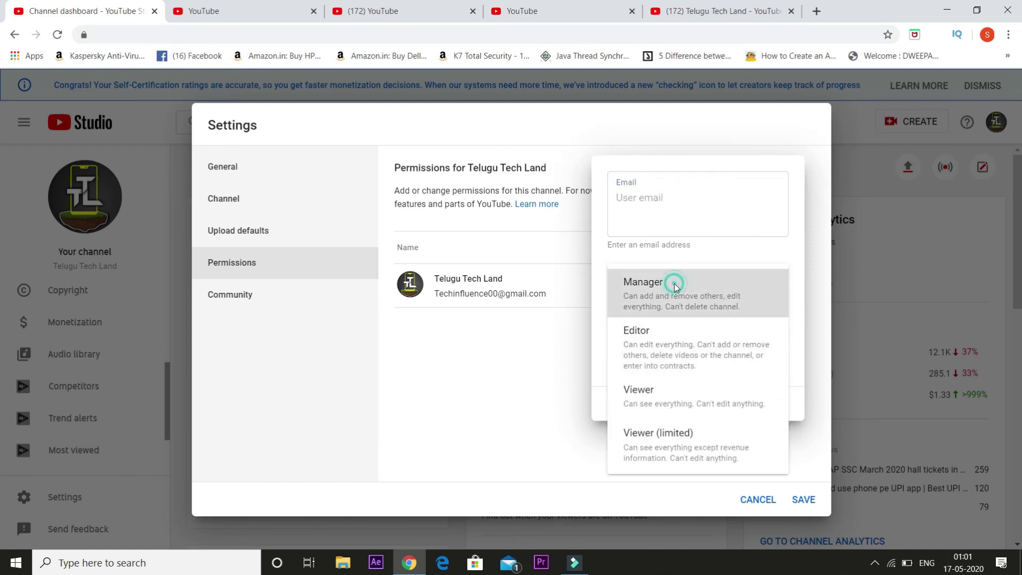
left_click(684, 301)
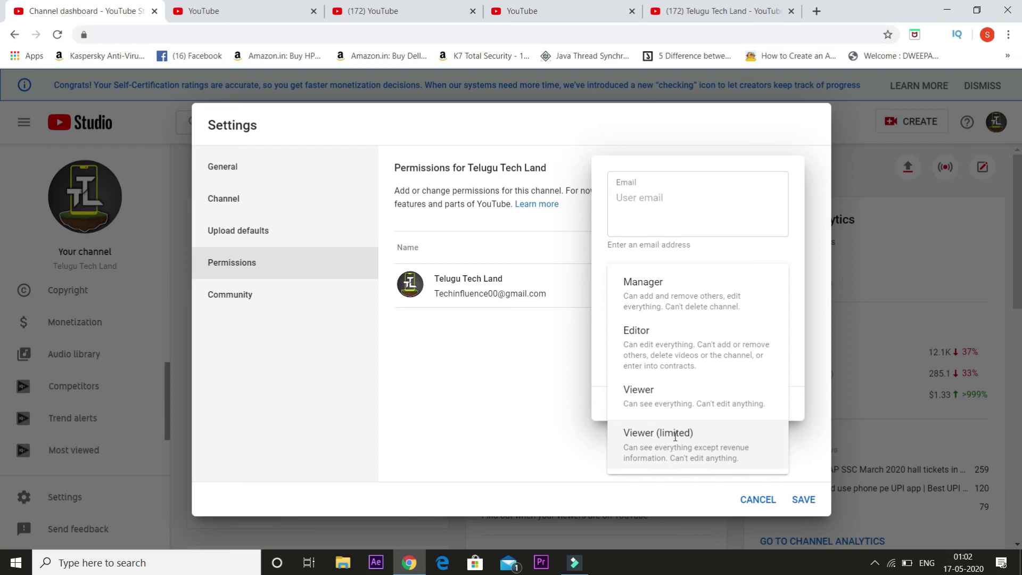
left_click(662, 445)
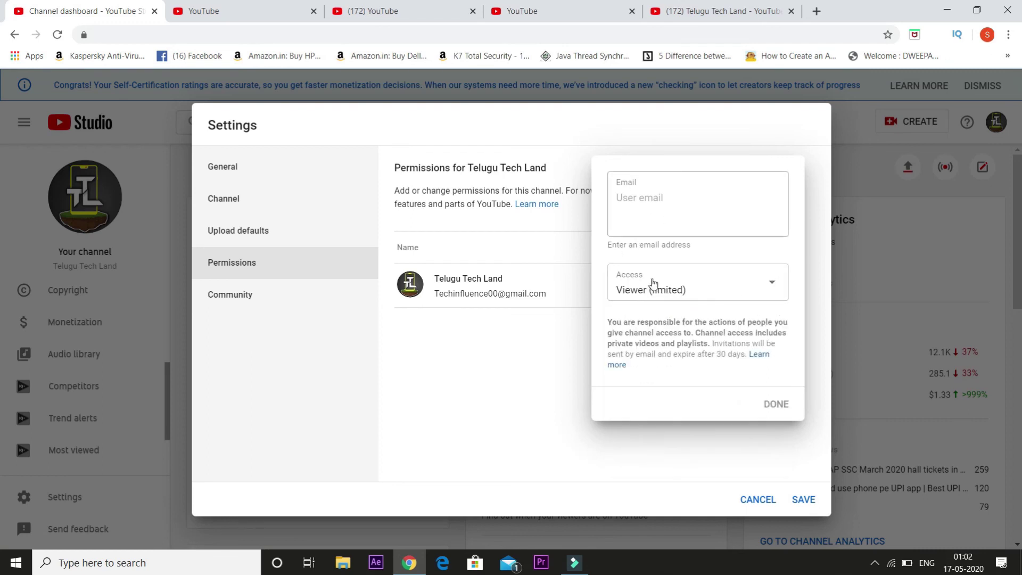
left_click(770, 405)
Review the community automated filters, including the hidden users and blocked words fields and the Block links option.
left_click(230, 295)
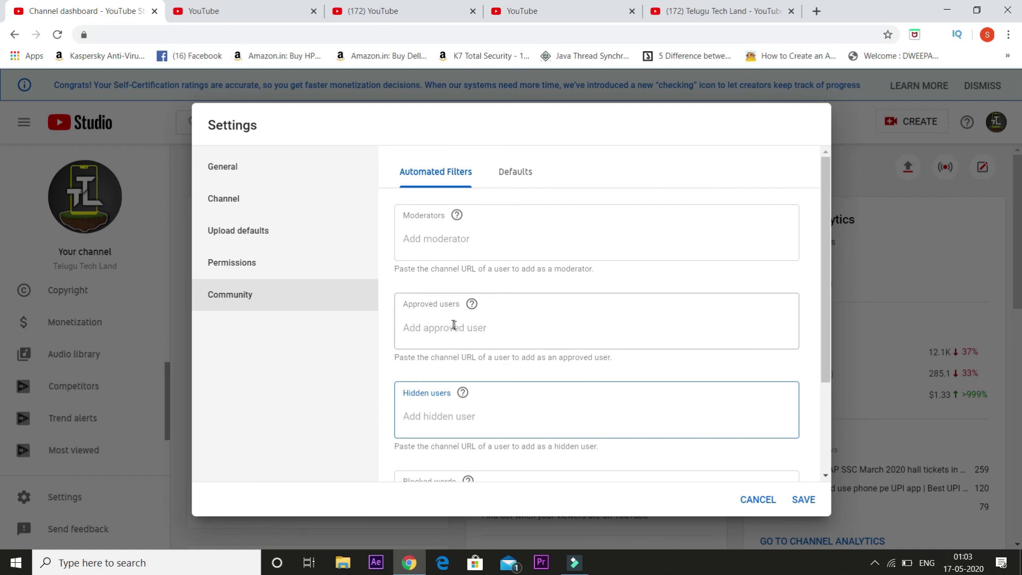
scroll(447, 290, "down", 3)
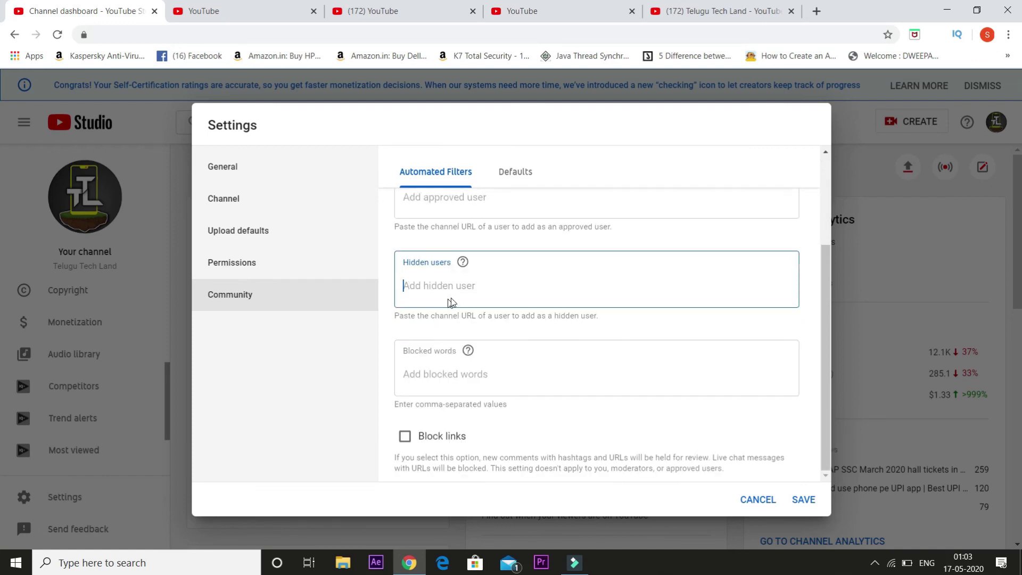
left_click(426, 295)
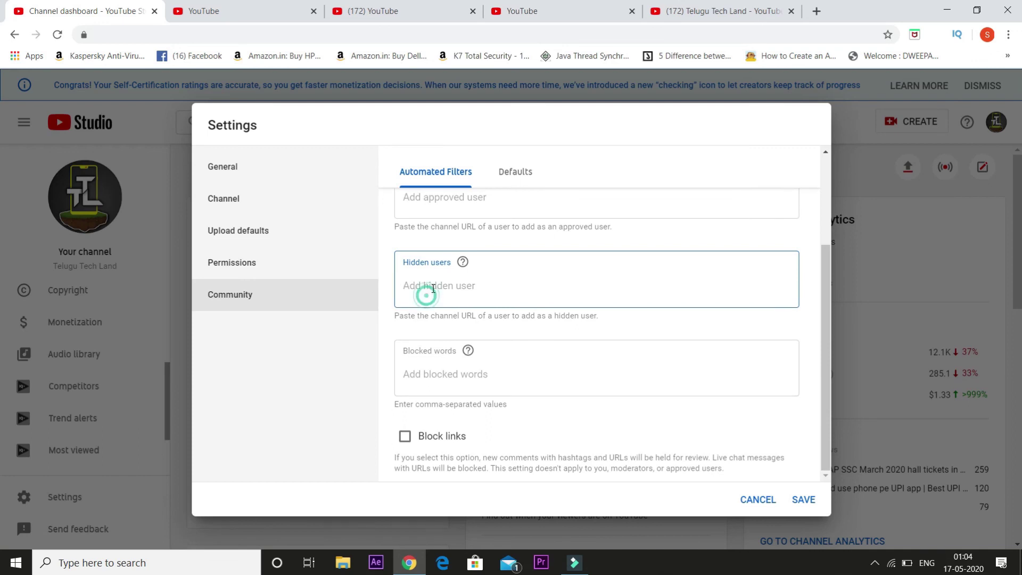
left_click(432, 381)
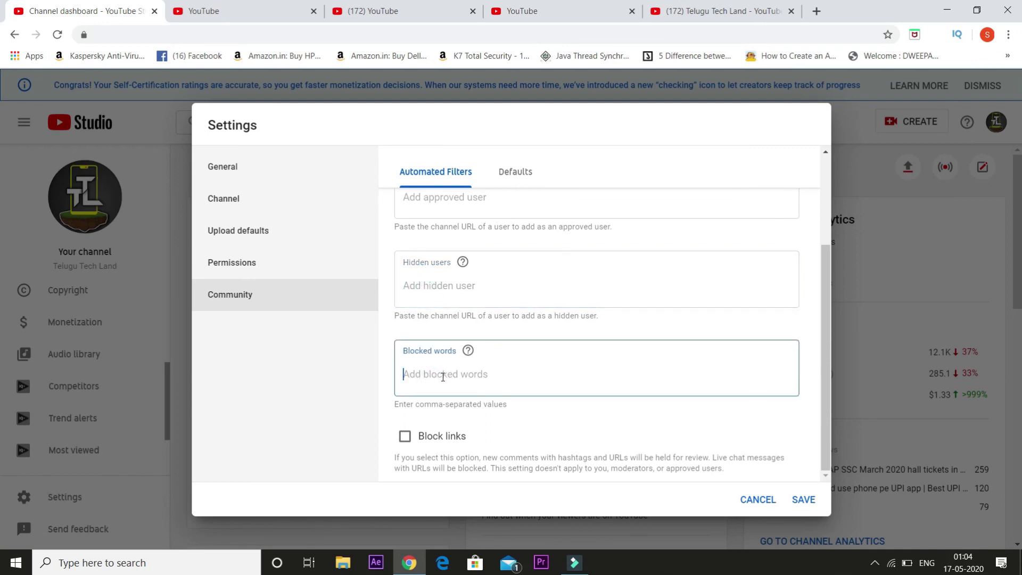
left_click(408, 440)
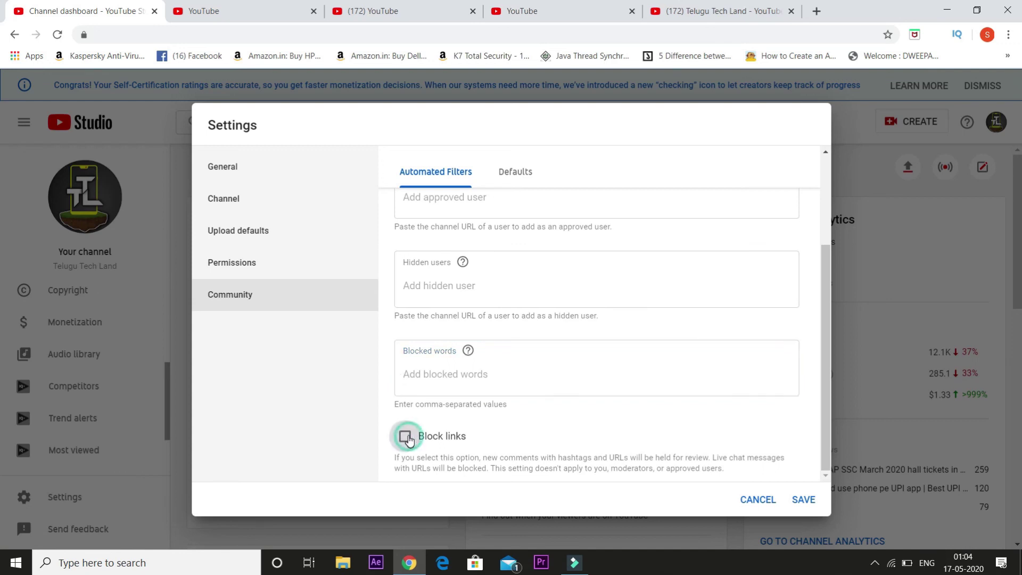
left_click(408, 440)
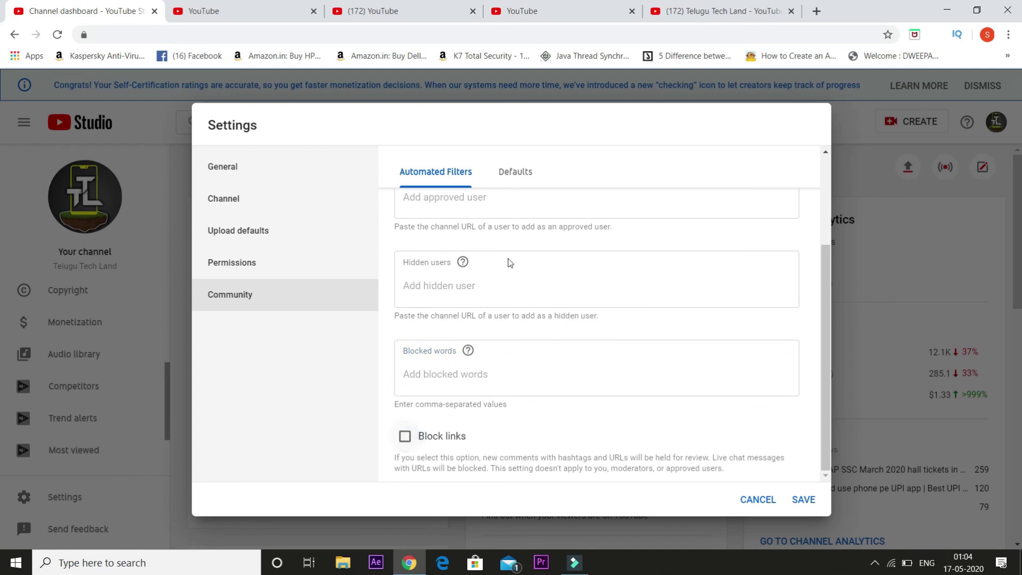
Review the community defaults for channel comments and live chat messages, and close the settings without saving.
left_click(520, 181)
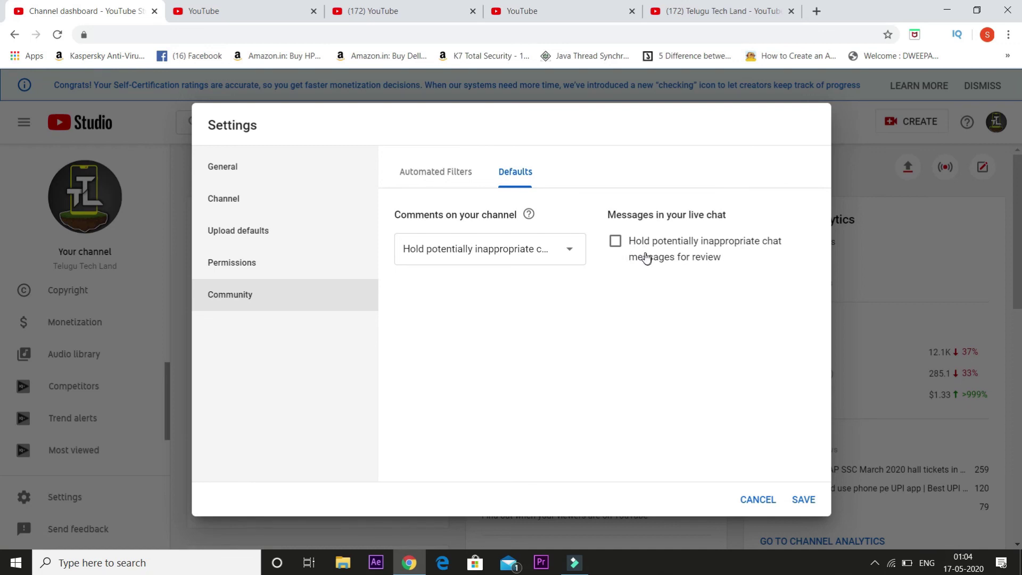
left_click(615, 241)
left_click(616, 242)
left_click(743, 499)
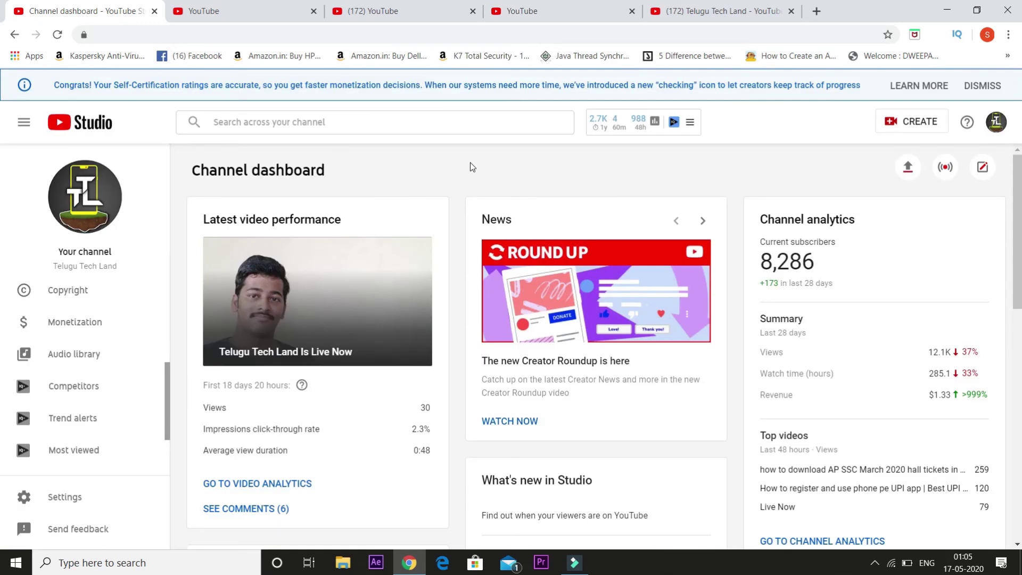